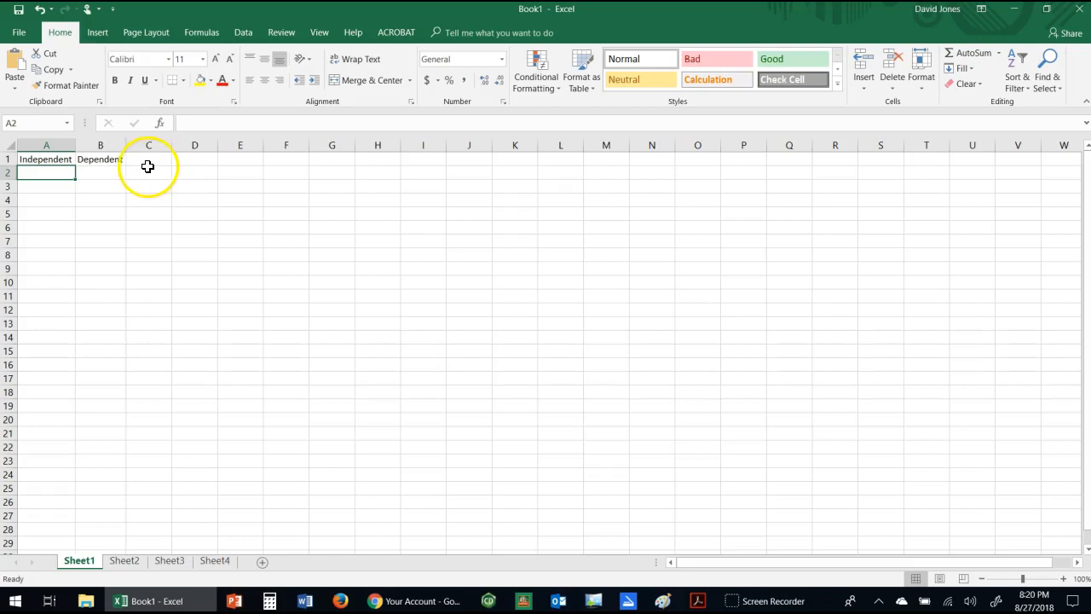
Fill the Independent column with the series 1 to 16 in A2:A17, starting from 1 and 2
type("1")
key("Return")
left_click(53, 173)
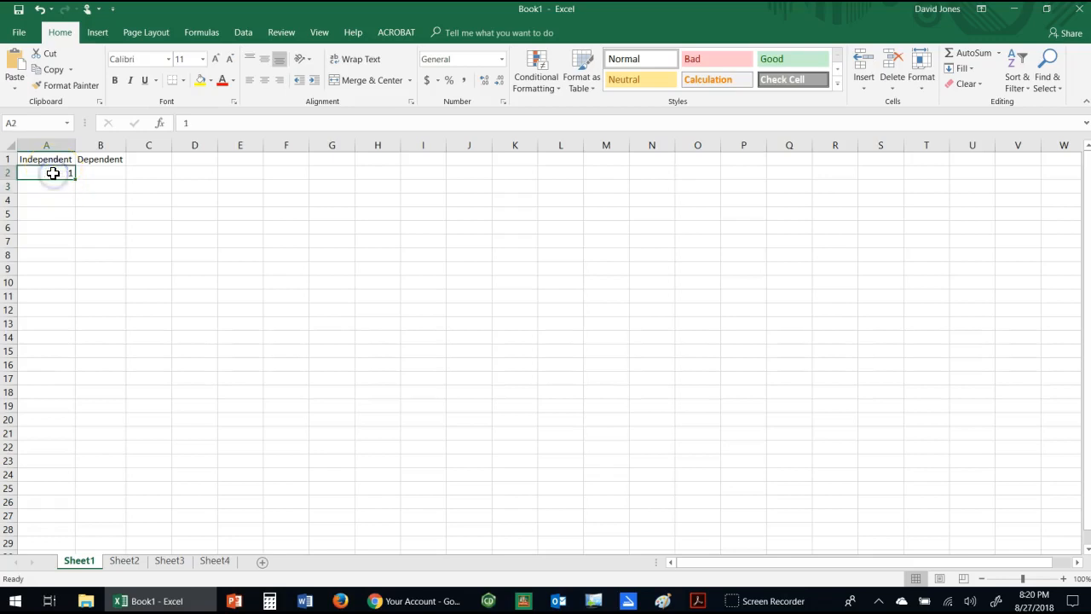
left_click(60, 183)
type("2")
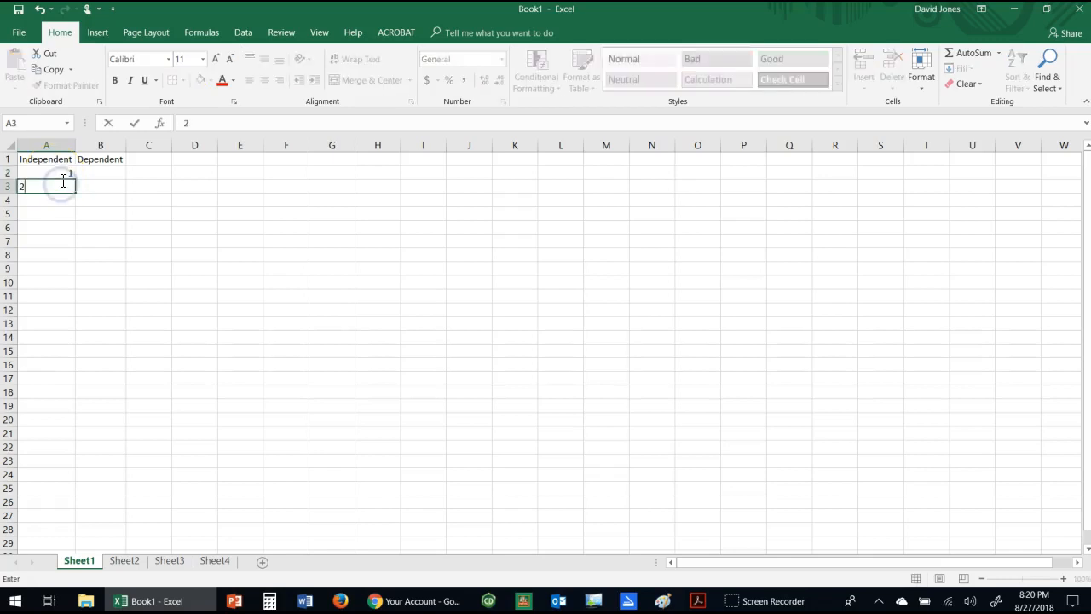
key("Return")
left_click_drag(64, 175, 76, 380)
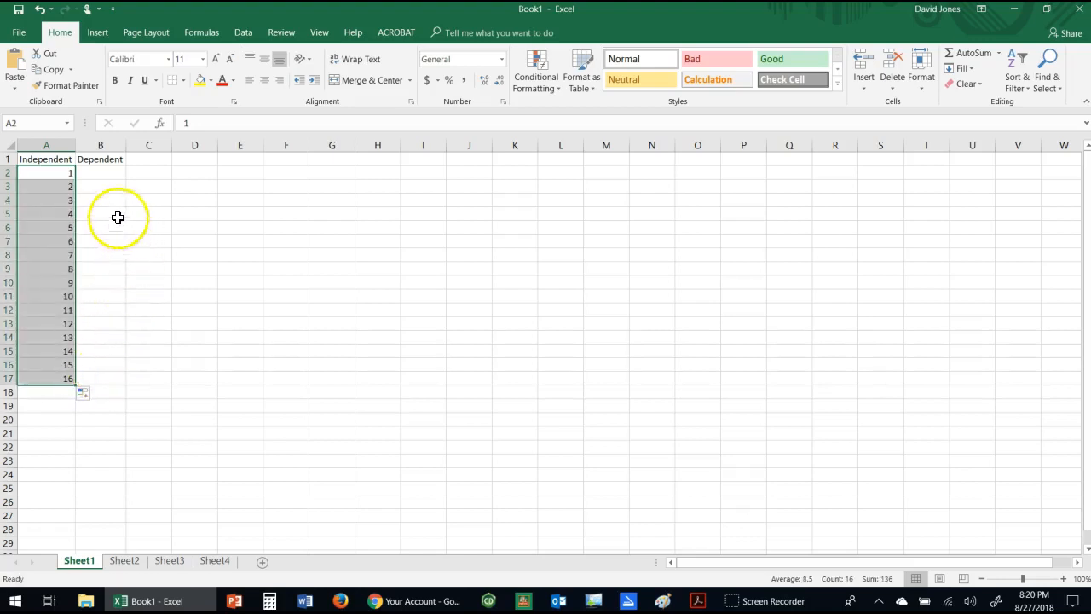
Enter the formula =A2^2 in B2 and fill it down the Dependent column to B17
left_click(102, 173)
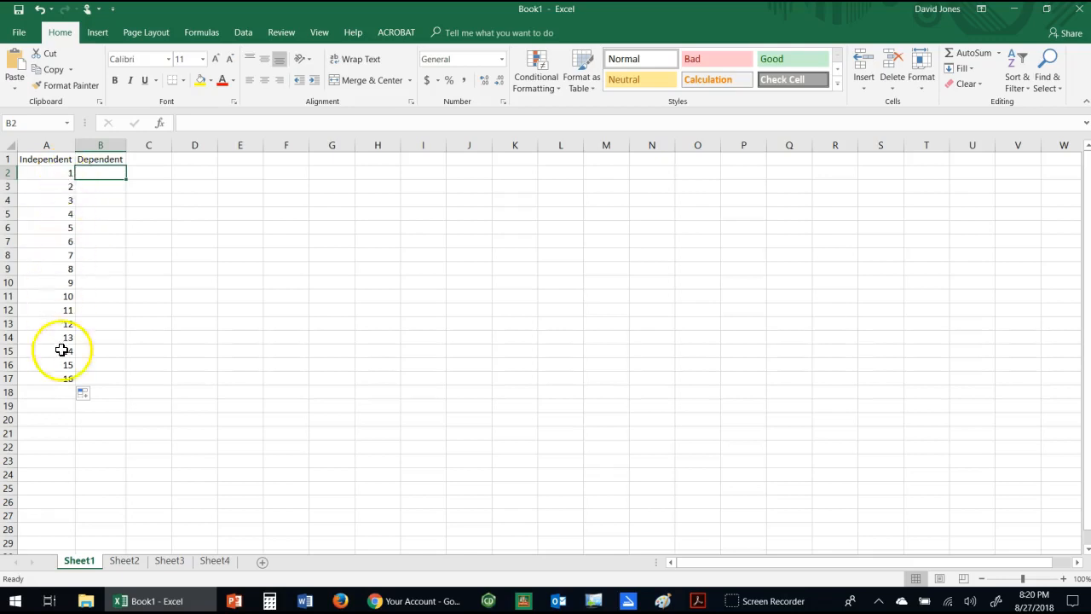
left_click(98, 174)
type("=")
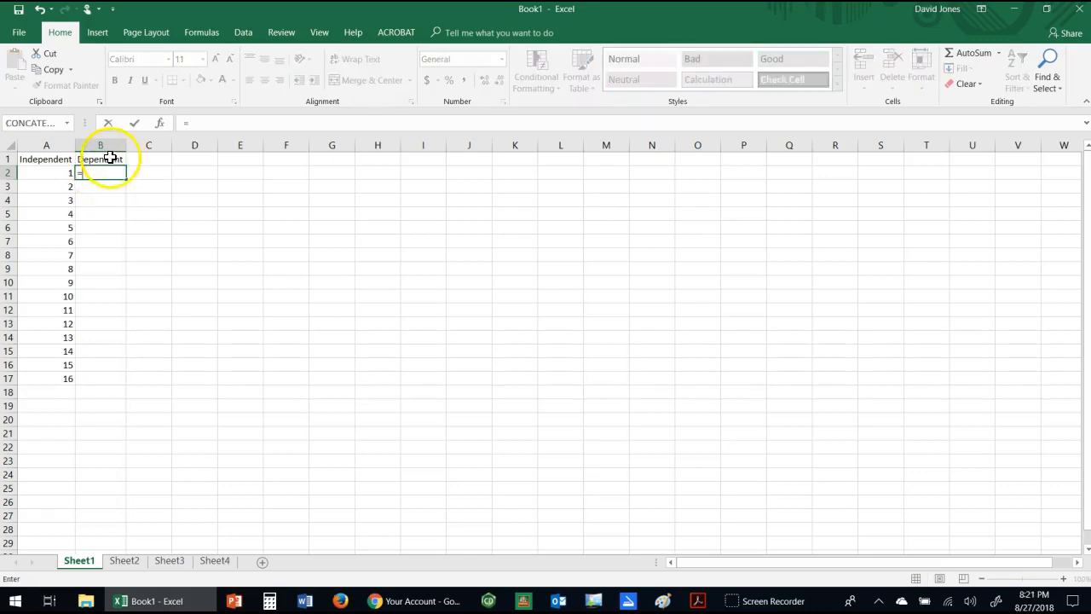
type("a2^2")
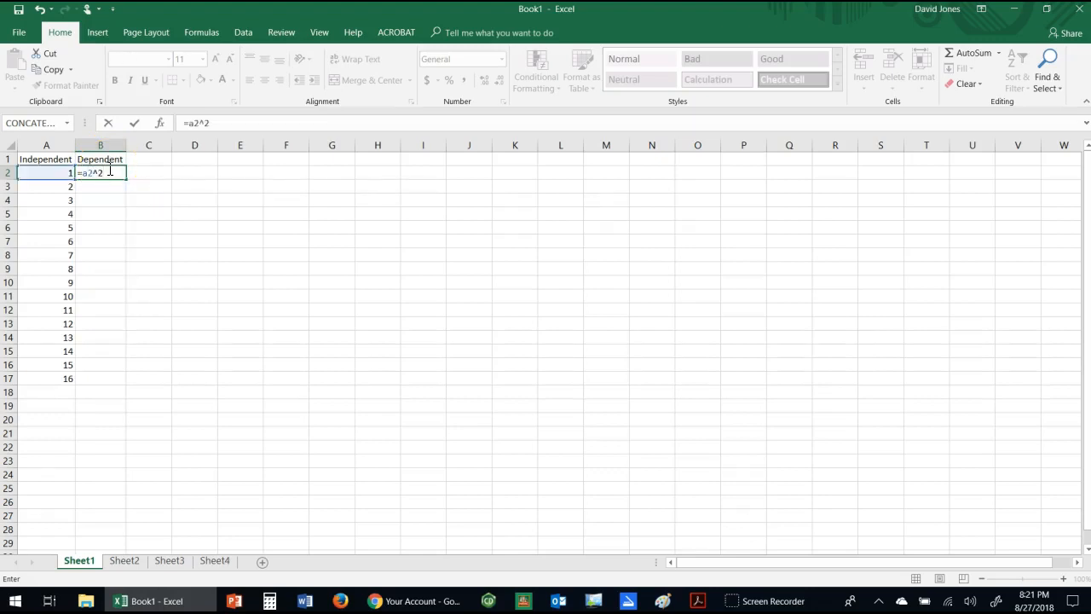
key("Return")
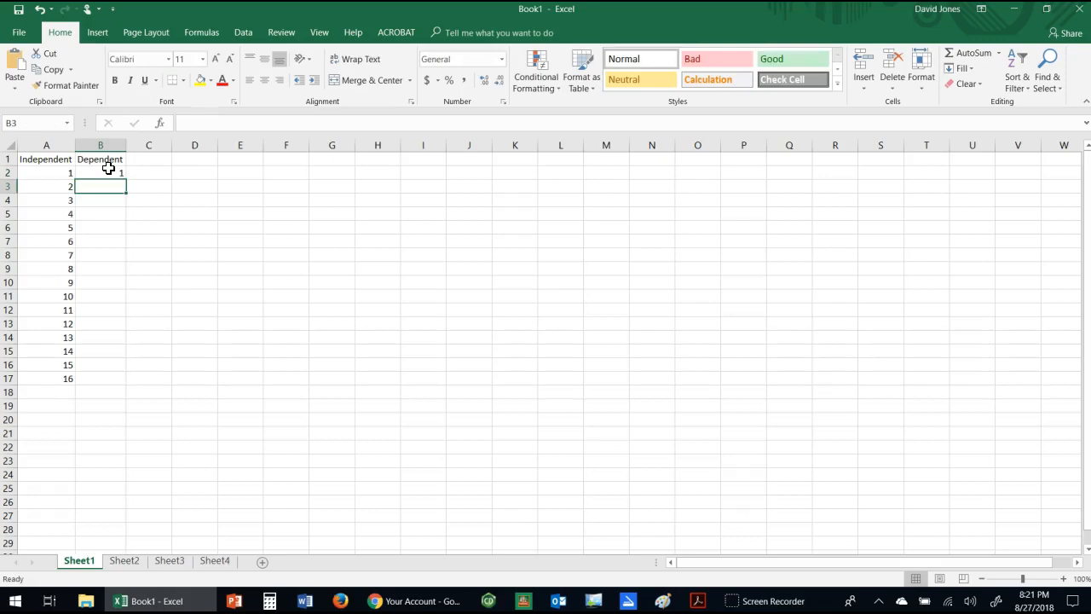
left_click(108, 171)
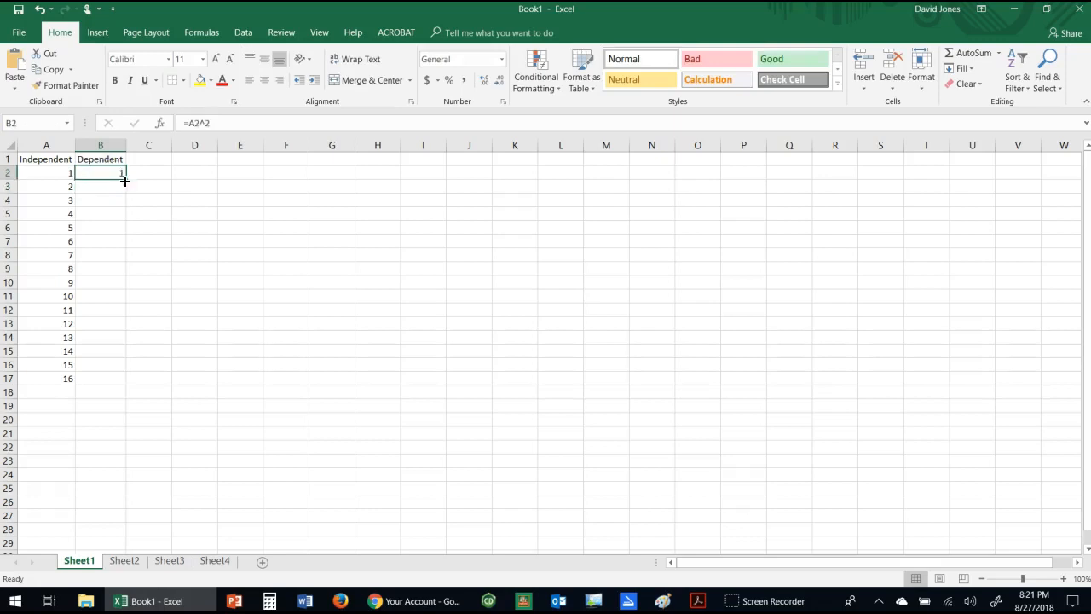
double_click(125, 181)
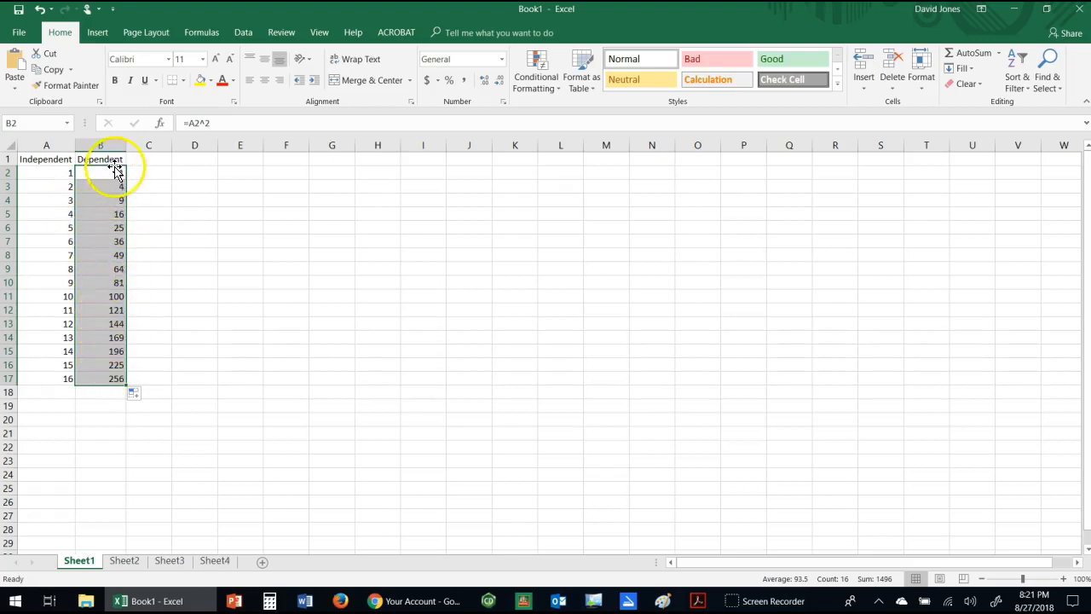
Insert a Scatter with Smooth Lines and Markers chart from the Independent and Dependent columns
left_click(46, 143)
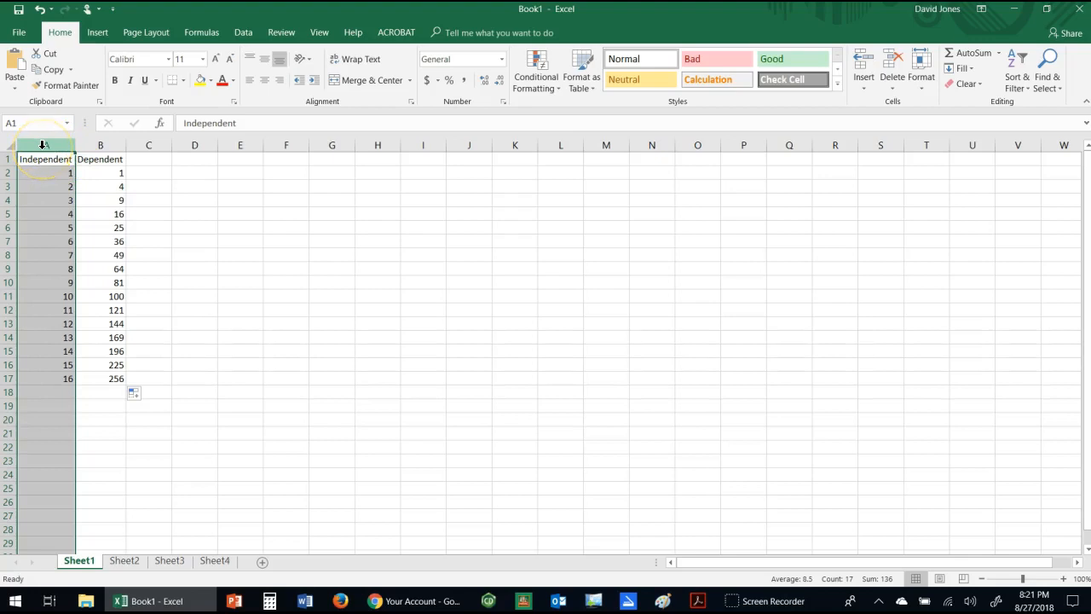
left_click_drag(42, 148, 102, 145)
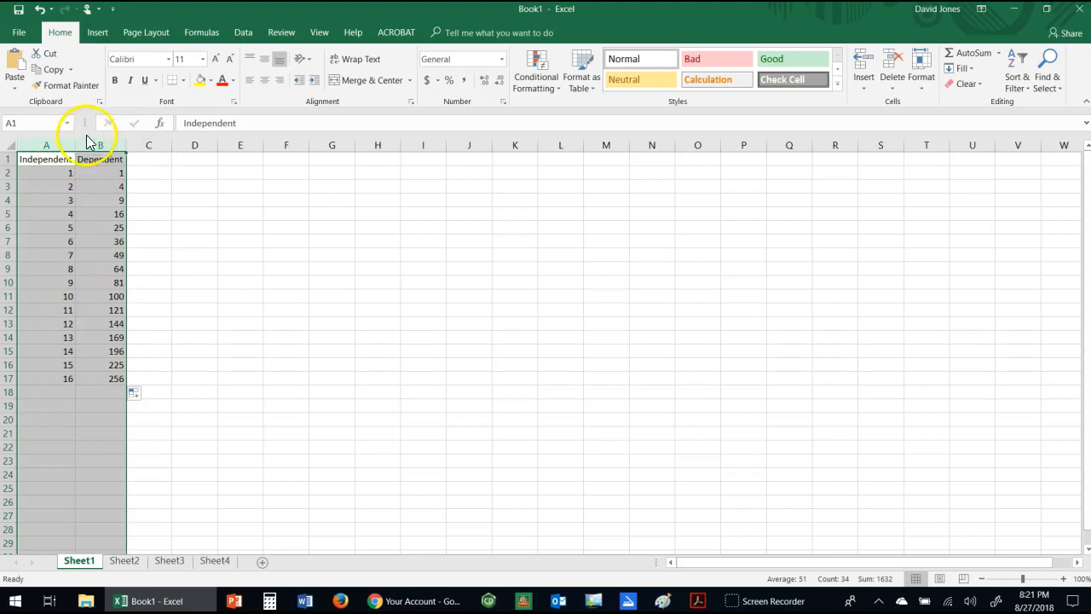
left_click(105, 34)
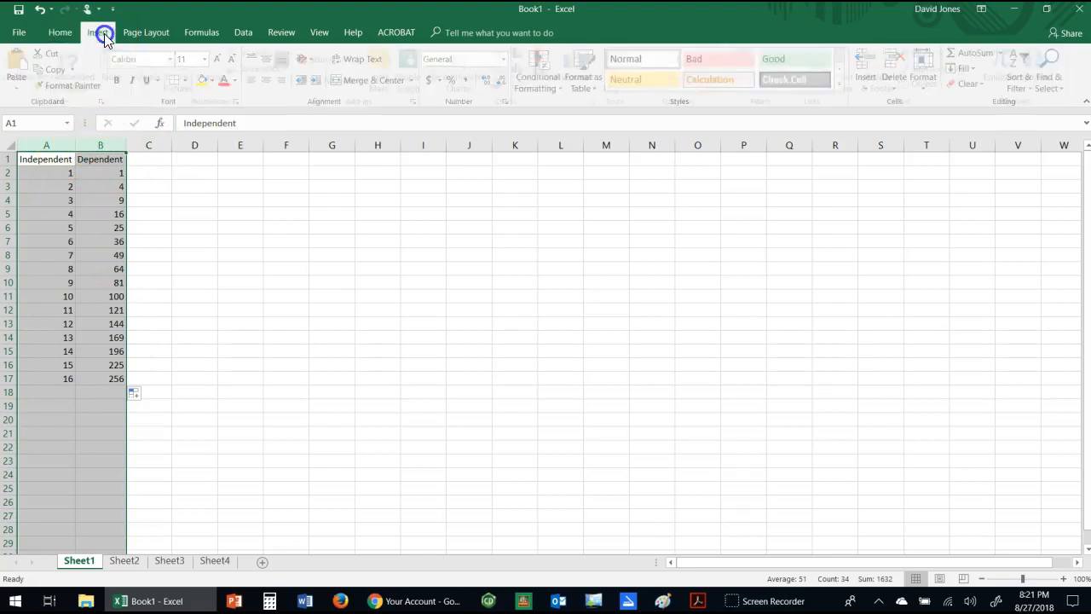
left_click(517, 102)
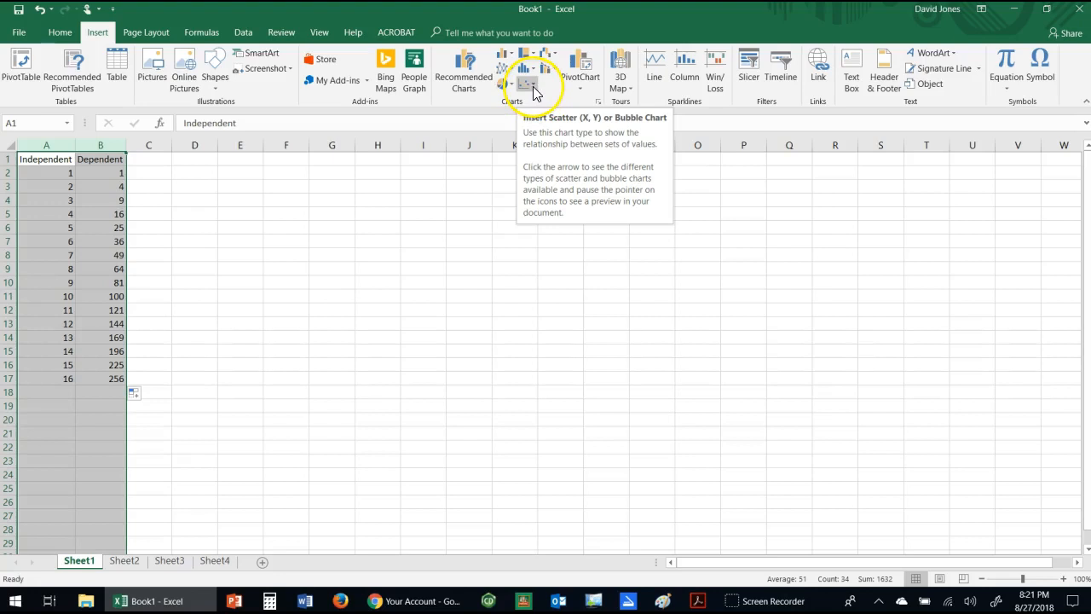
left_click(532, 86)
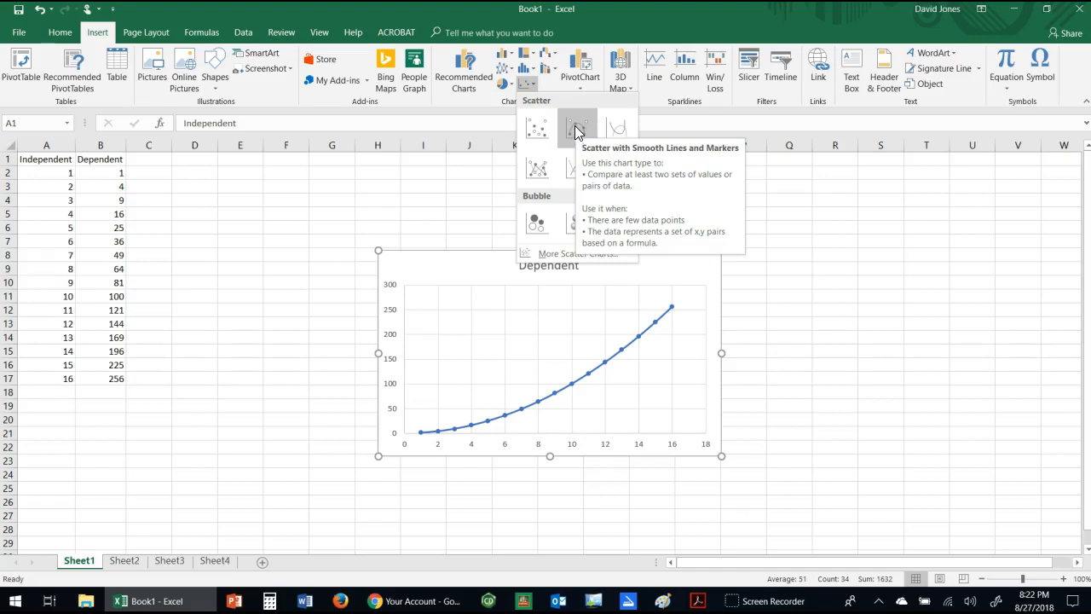
left_click(576, 129)
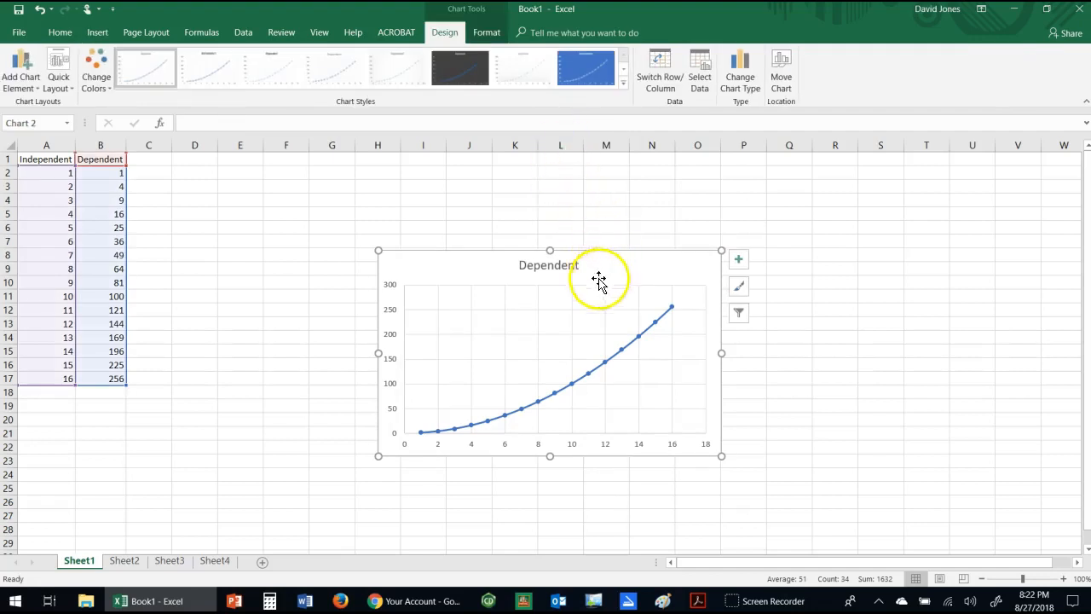
Change the chart title to y = x², formatting the 2 as superscript
left_click(558, 265)
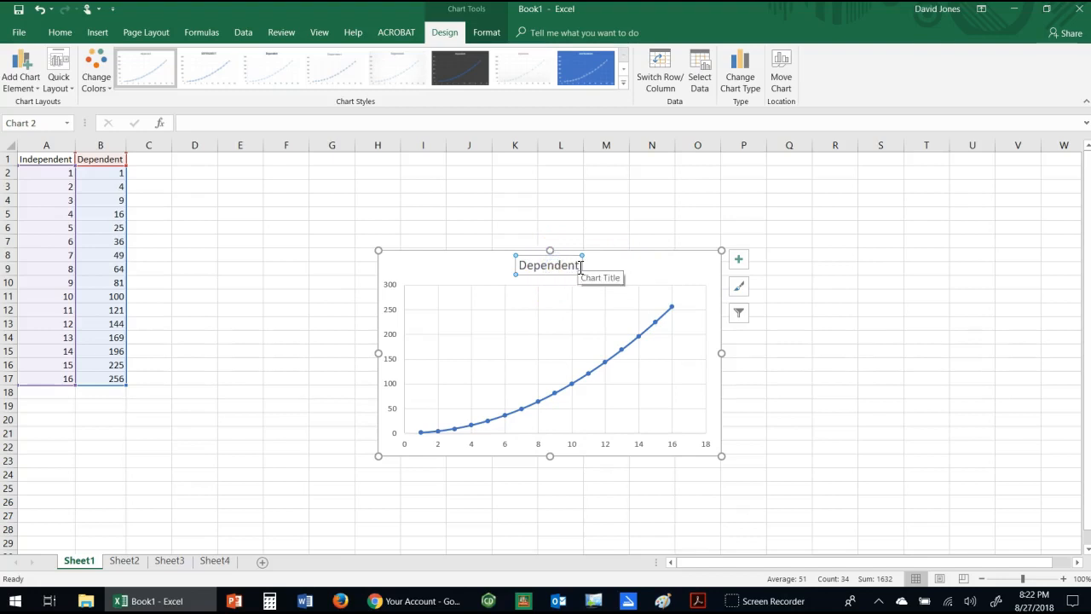
double_click(542, 266)
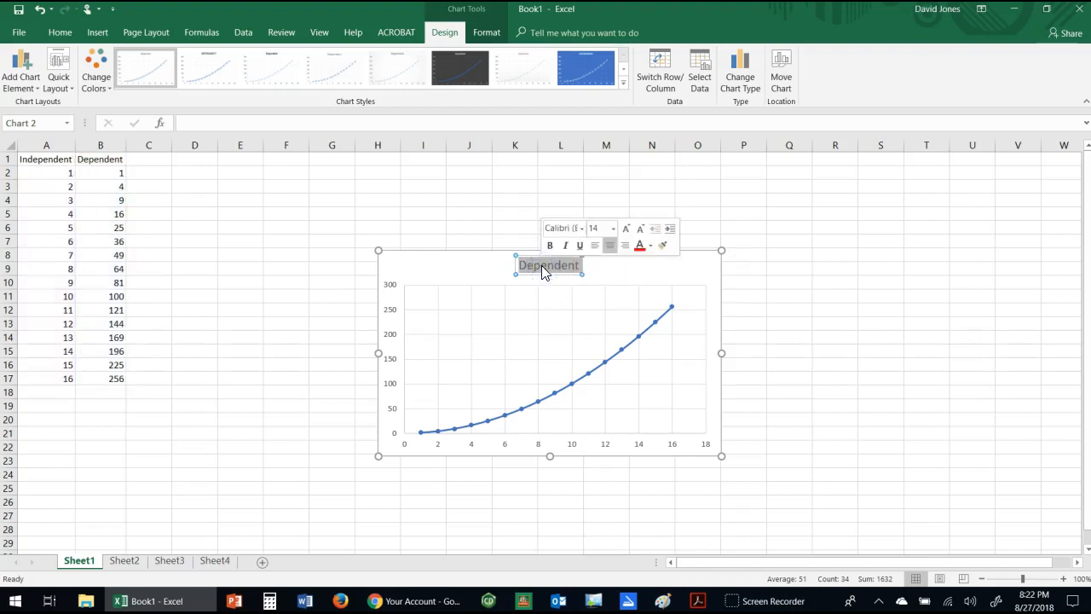
key("BackSpace")
type("y = x")
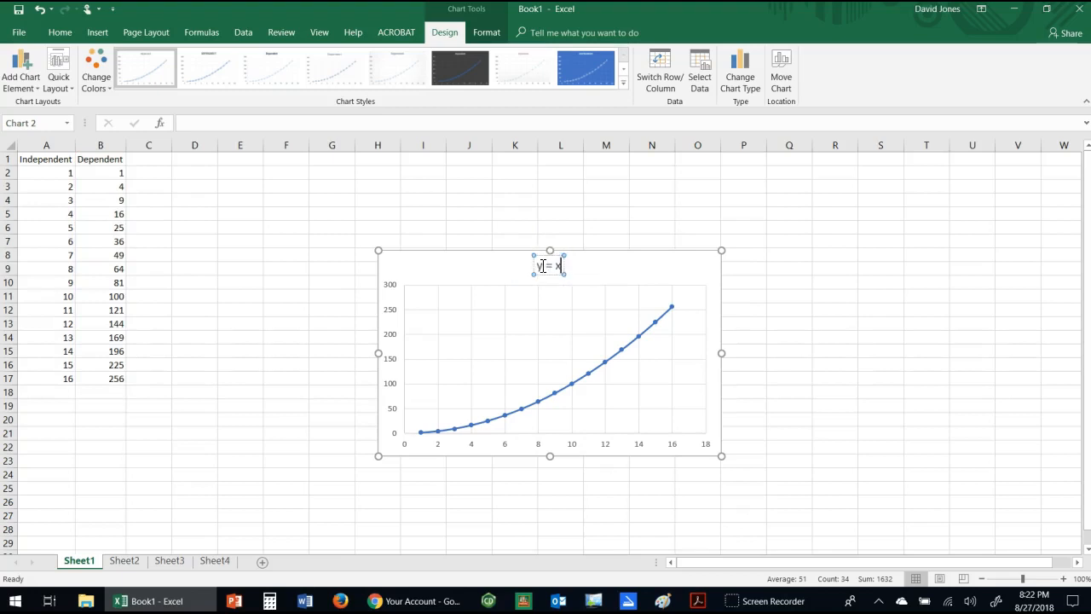
left_click(60, 32)
left_click(234, 103)
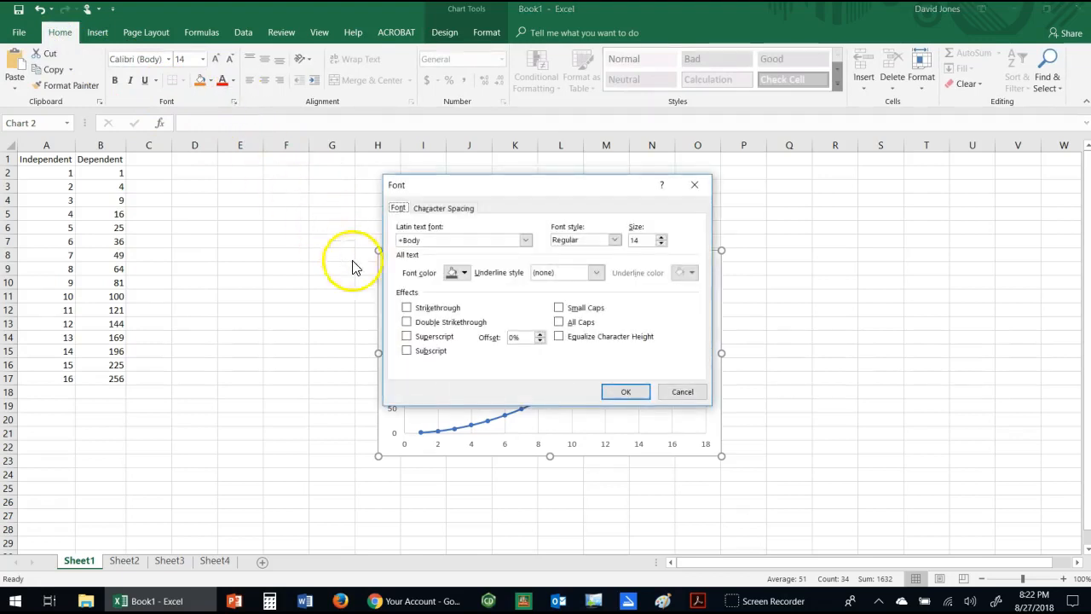
left_click(406, 337)
left_click(620, 392)
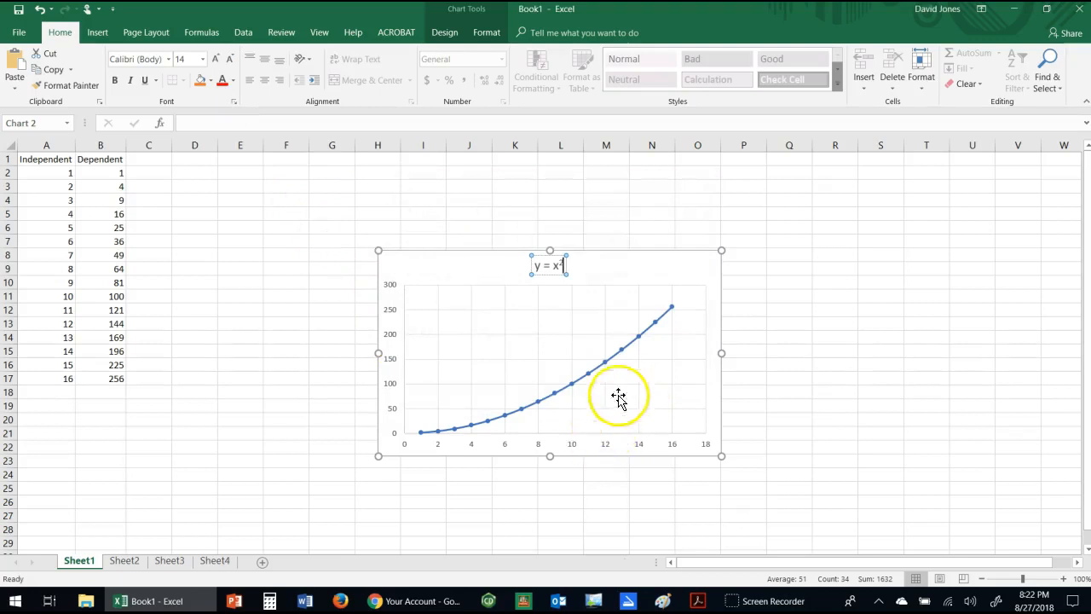
left_click(712, 274)
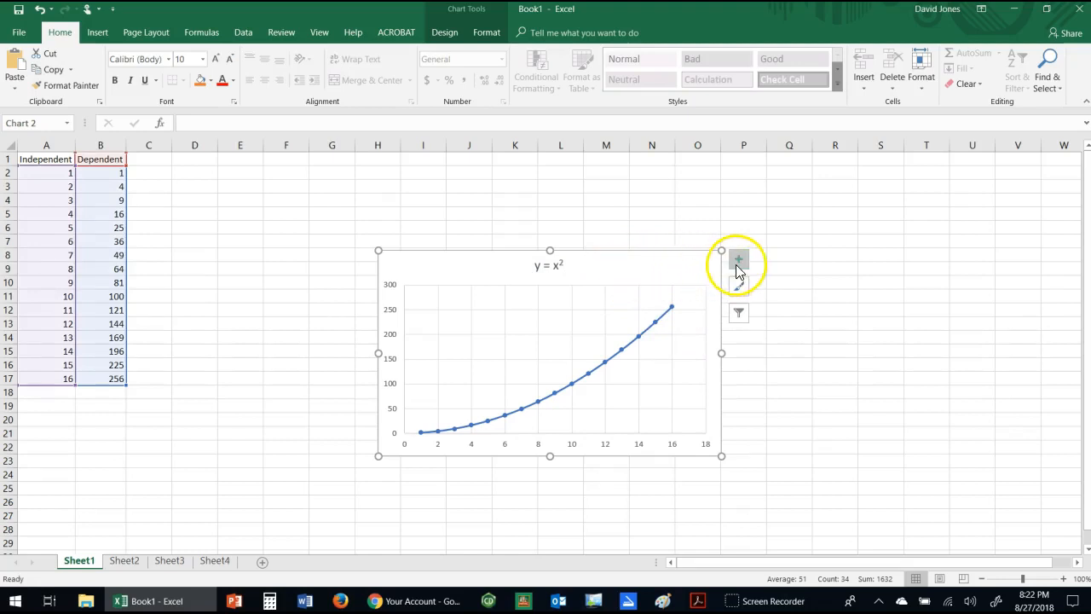
Add axis titles to both axes of the chart
left_click(450, 39)
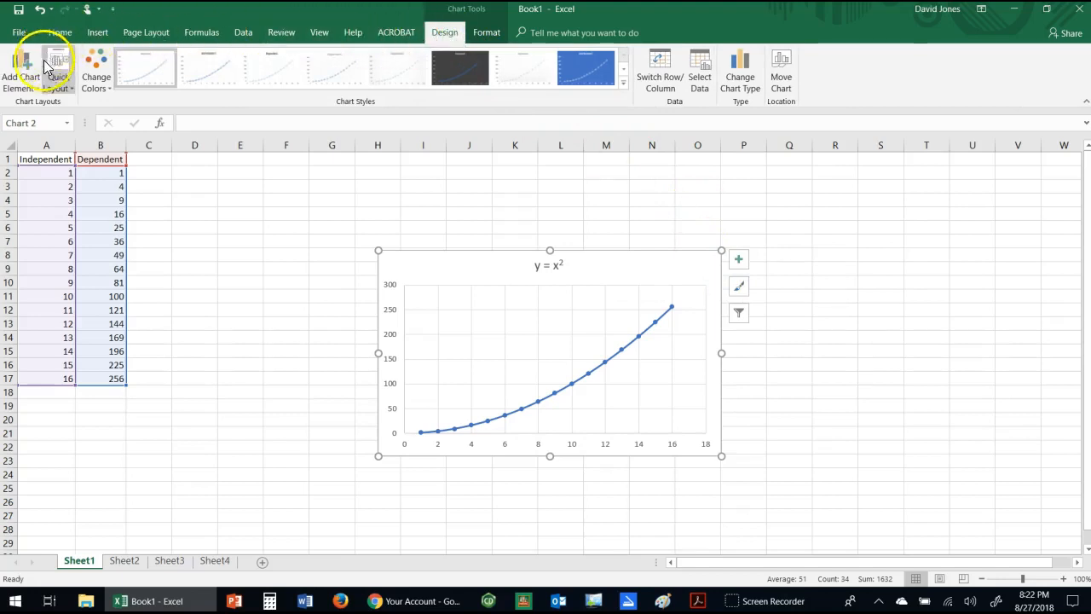
left_click(34, 92)
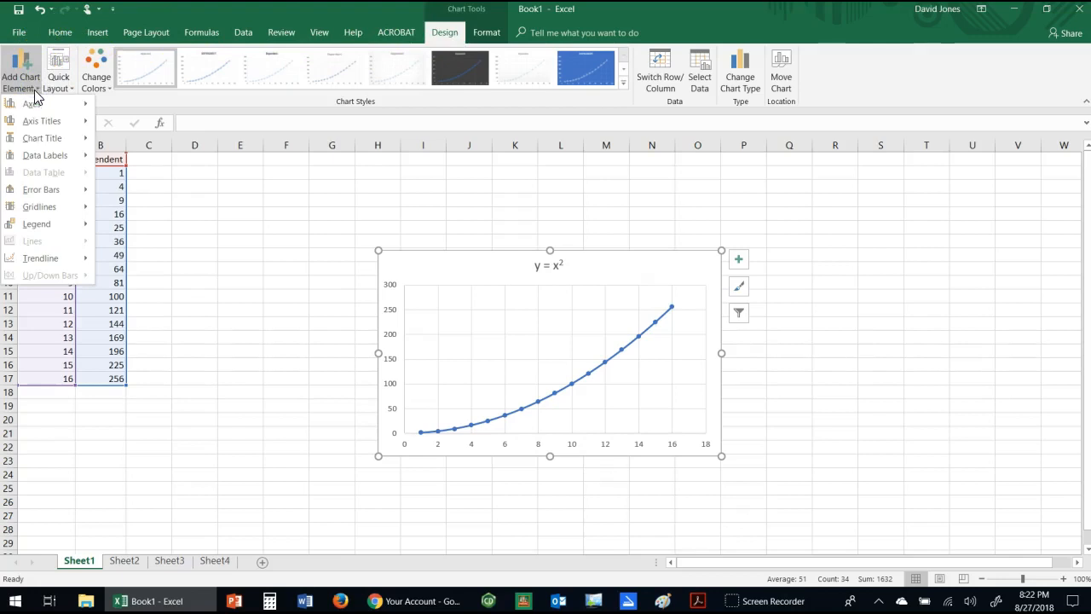
mouse_move(49, 126)
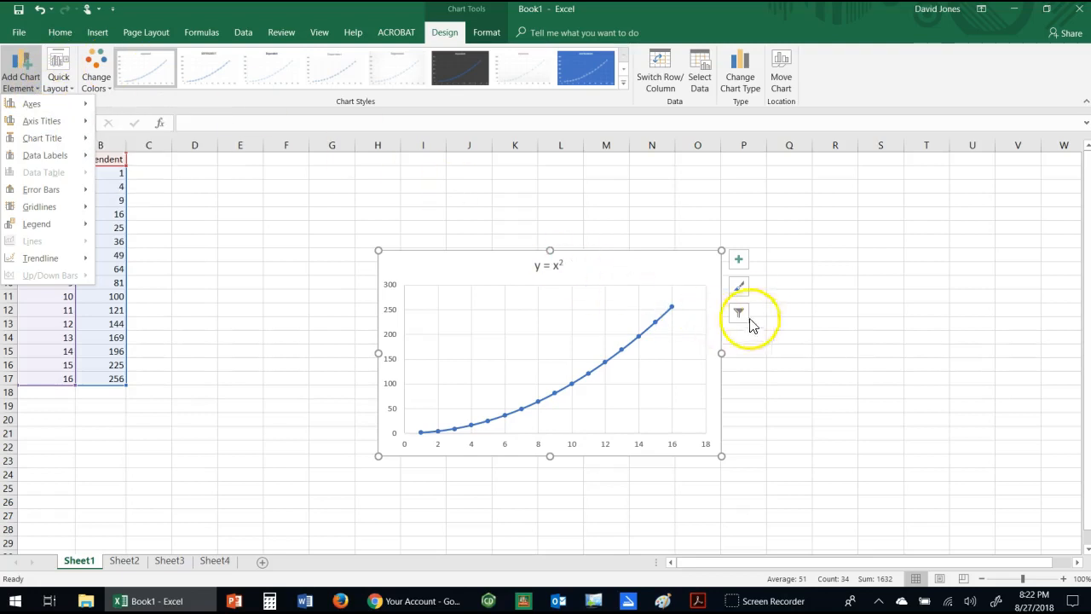
left_click(740, 261)
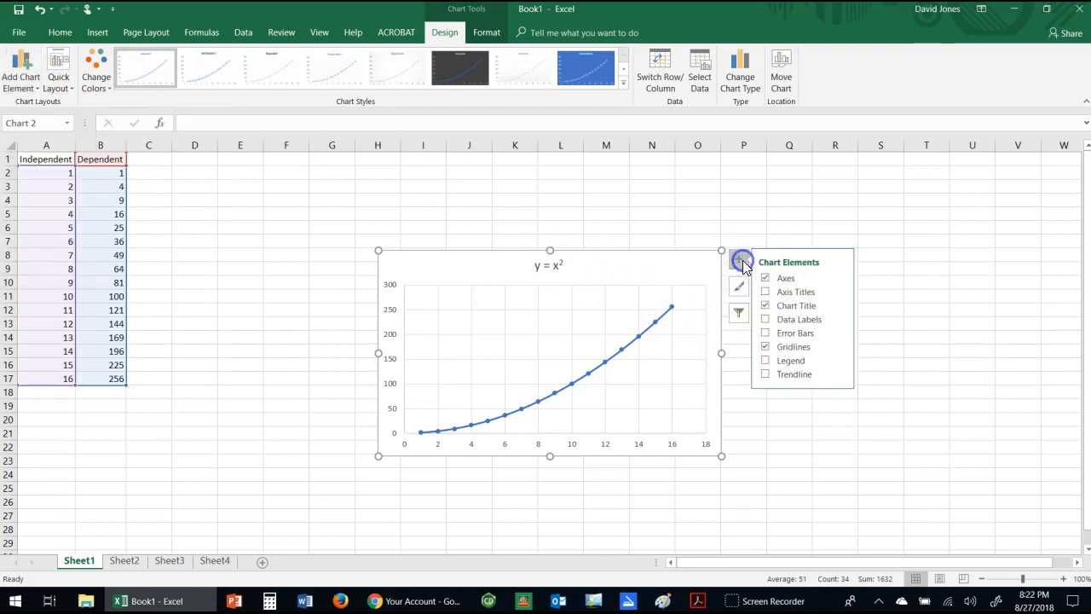
left_click(771, 292)
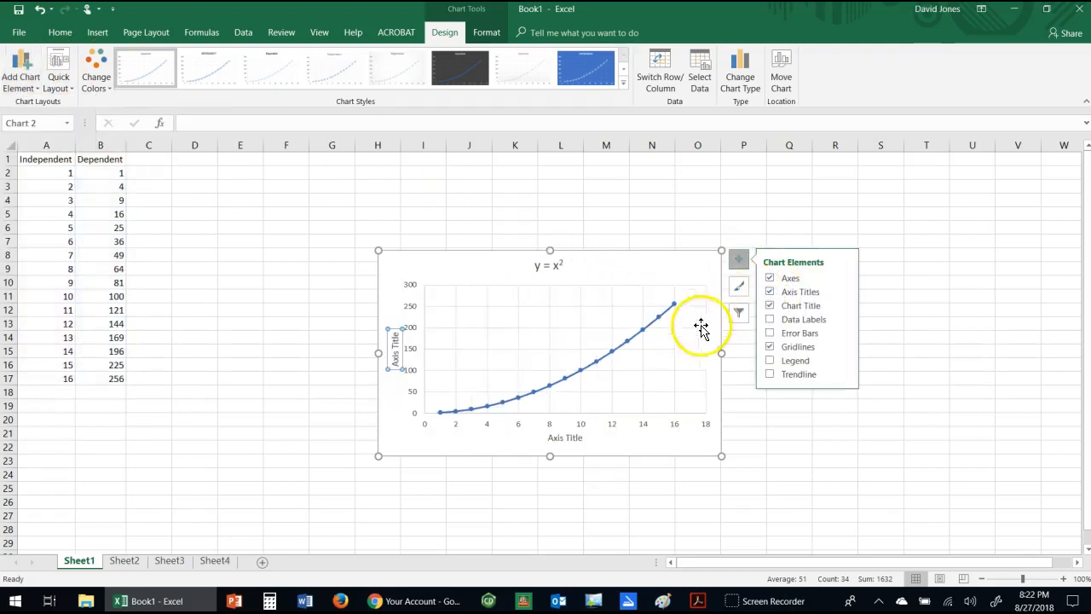
Name the horizontal axis title X and the vertical axis title Y
left_click(581, 438)
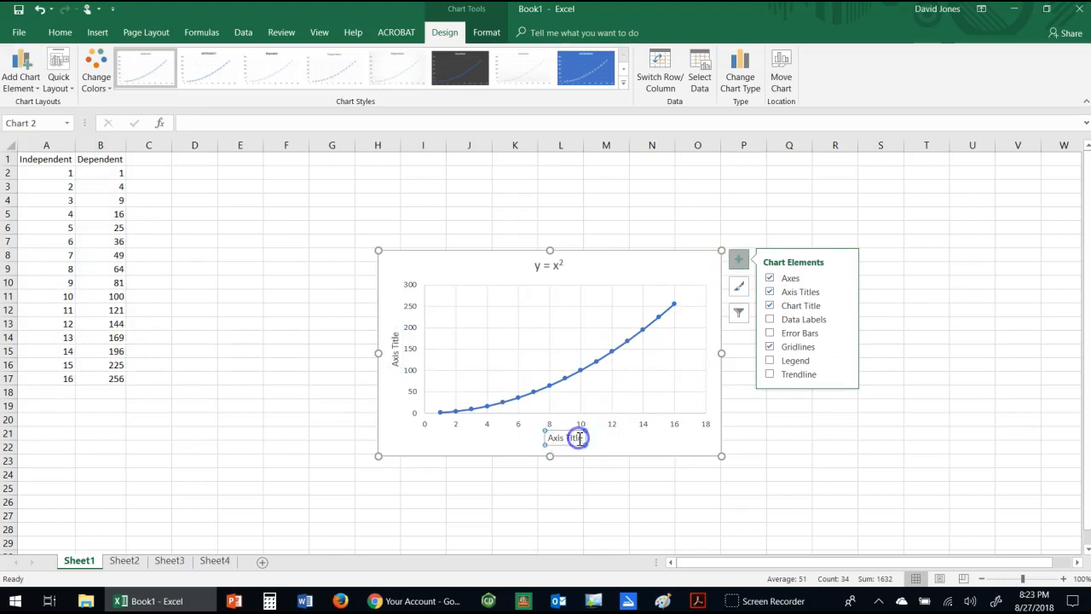
type("x")
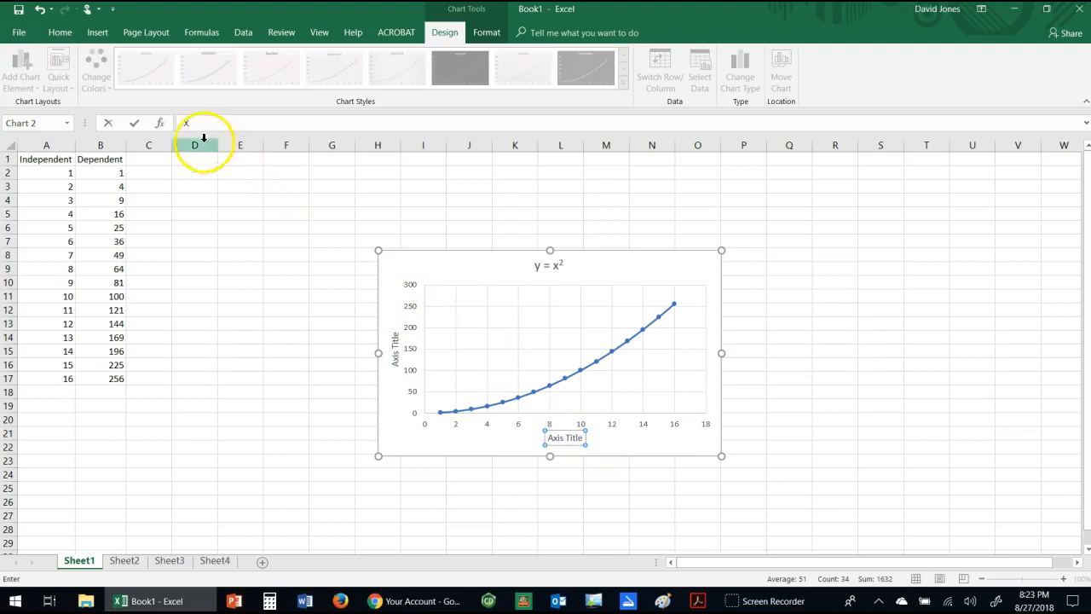
key("Return")
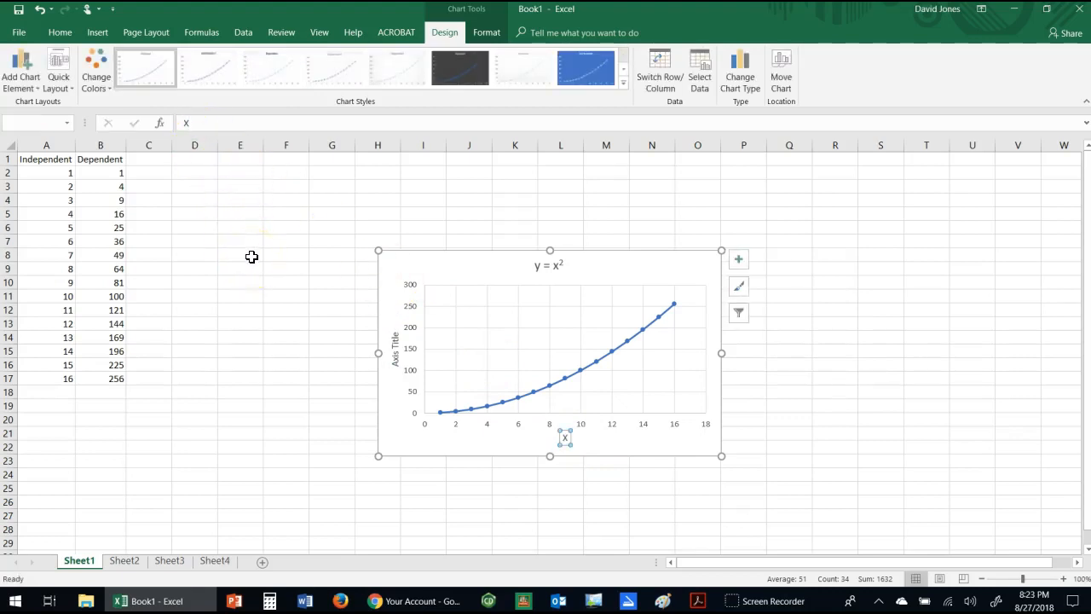
left_click(393, 349)
type("Y")
Set the text direction of the vertical axis title to Horizontal
left_click(398, 350)
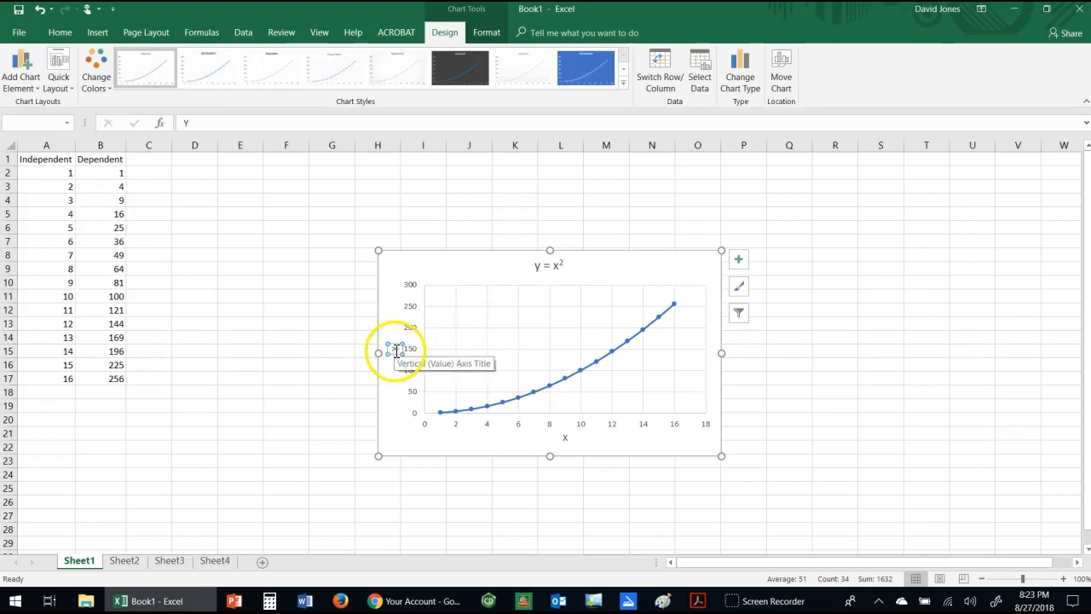
right_click(395, 350)
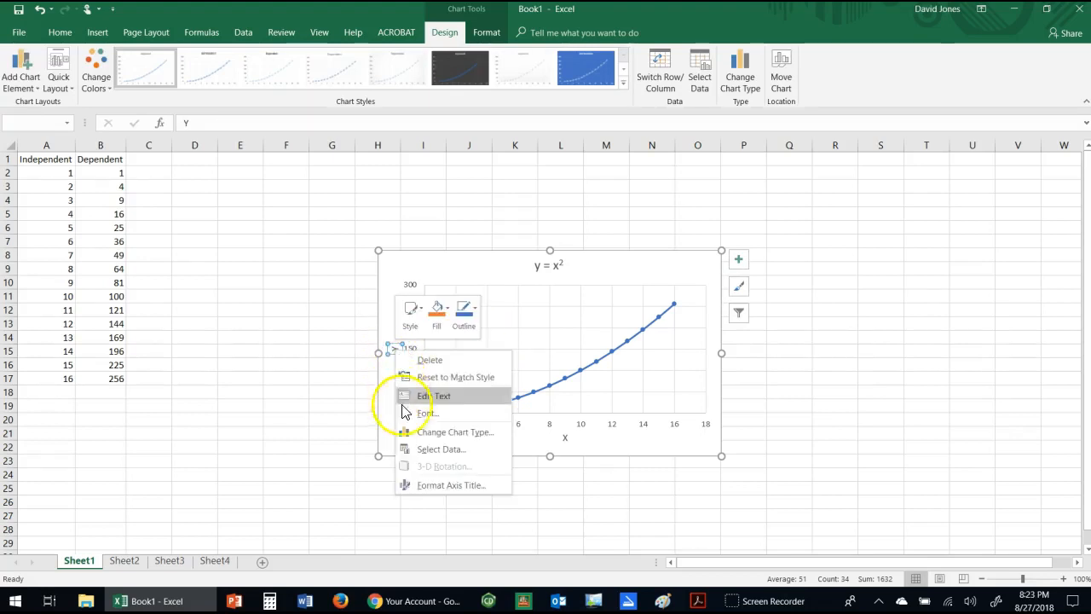
left_click(428, 485)
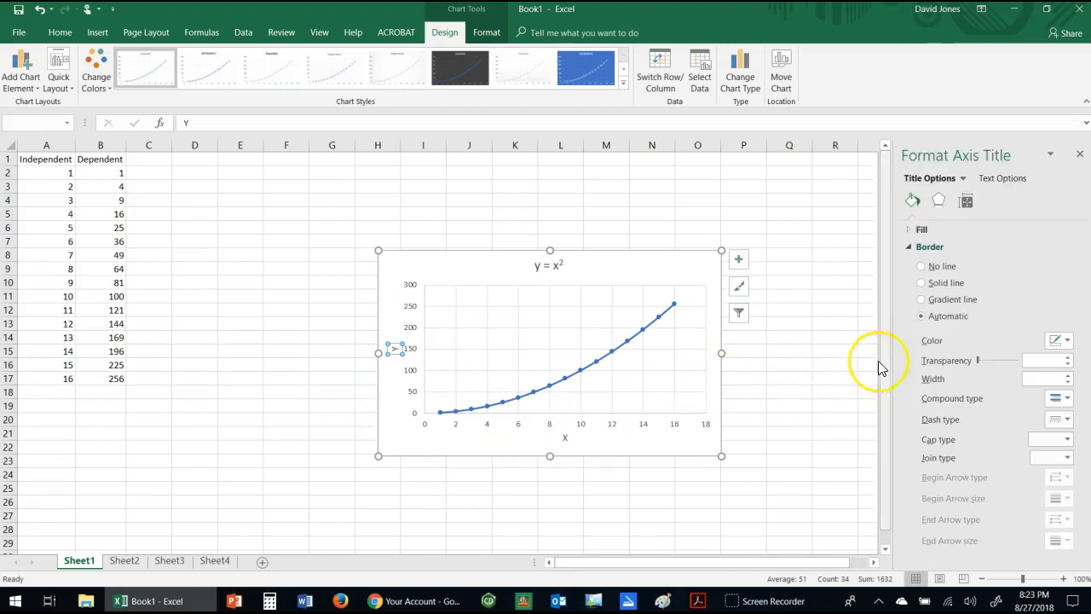
left_click(967, 202)
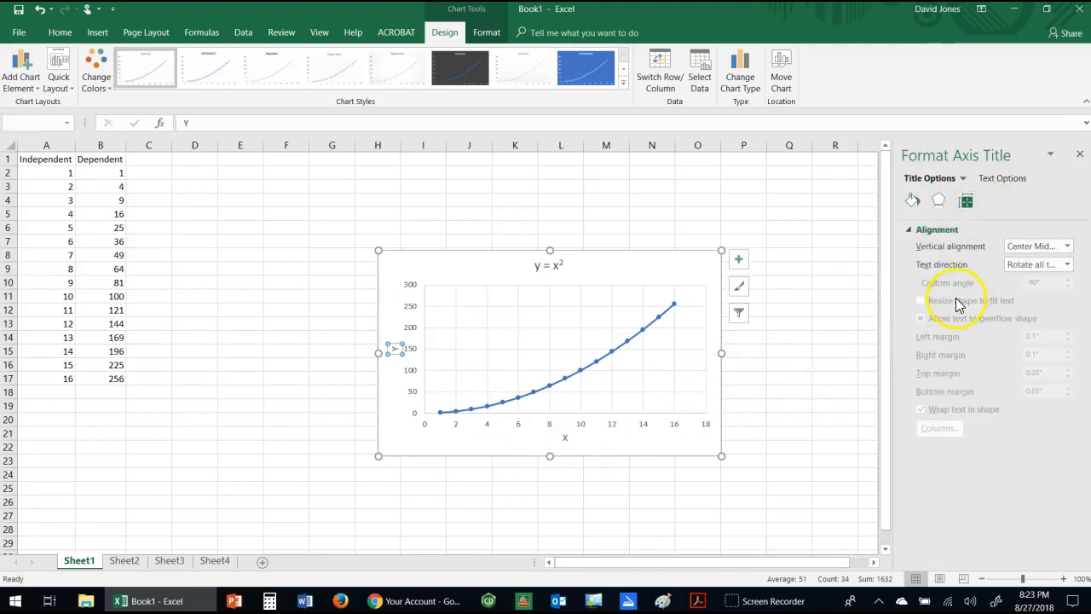
left_click(1066, 264)
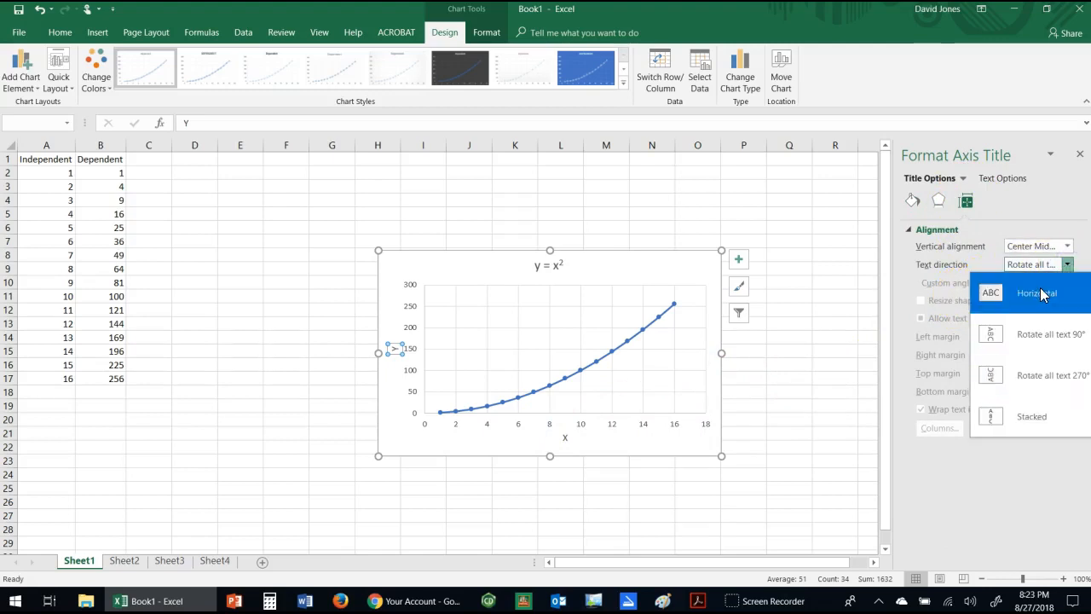
left_click(1037, 293)
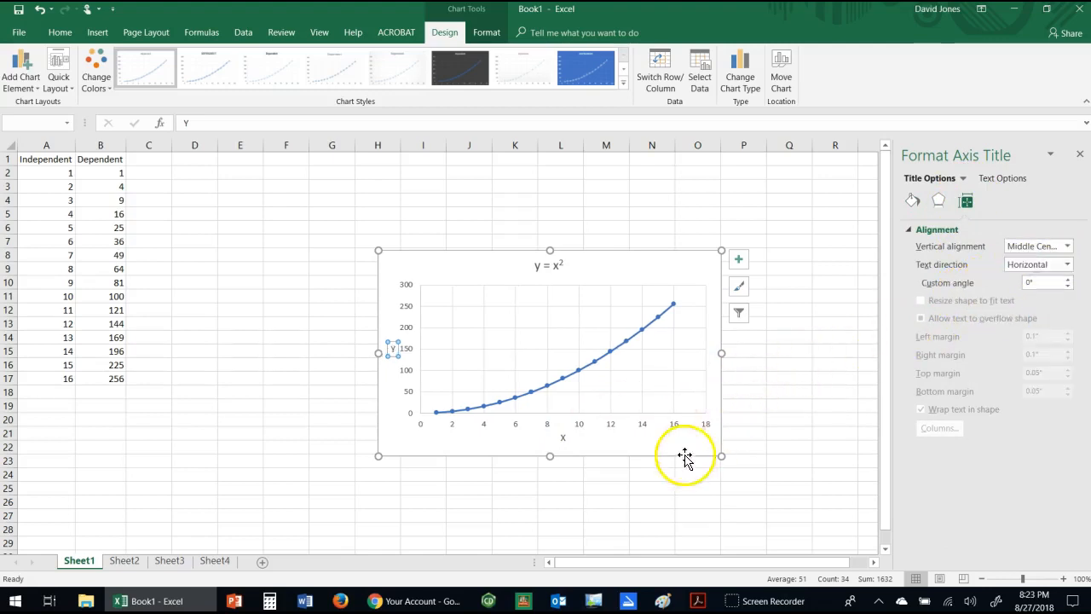
Deselect the vertical axis title and close the chart formatting pane
left_click(657, 485)
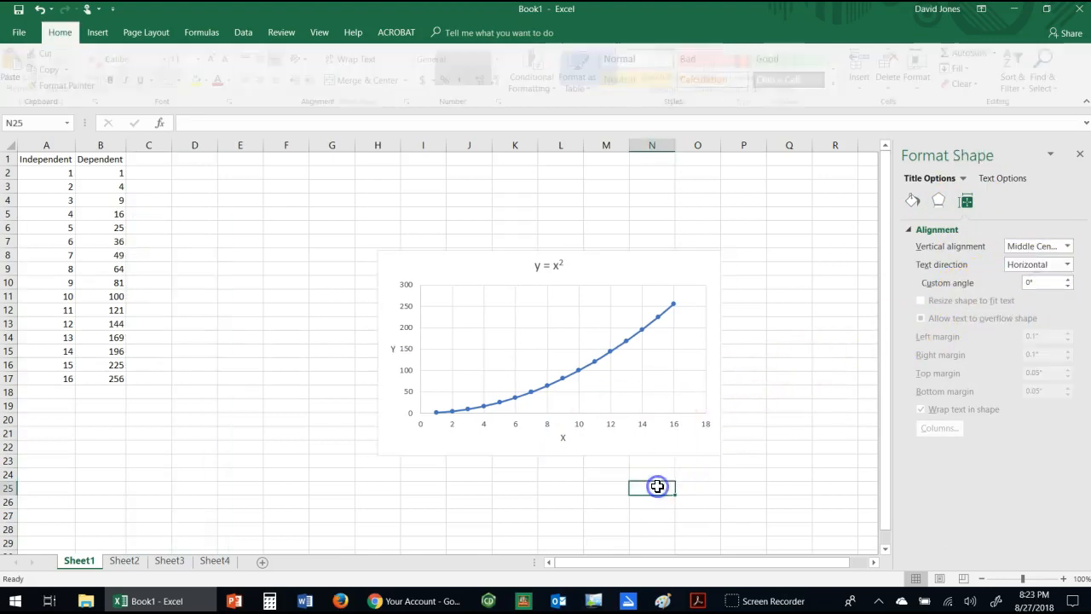
left_click(630, 371)
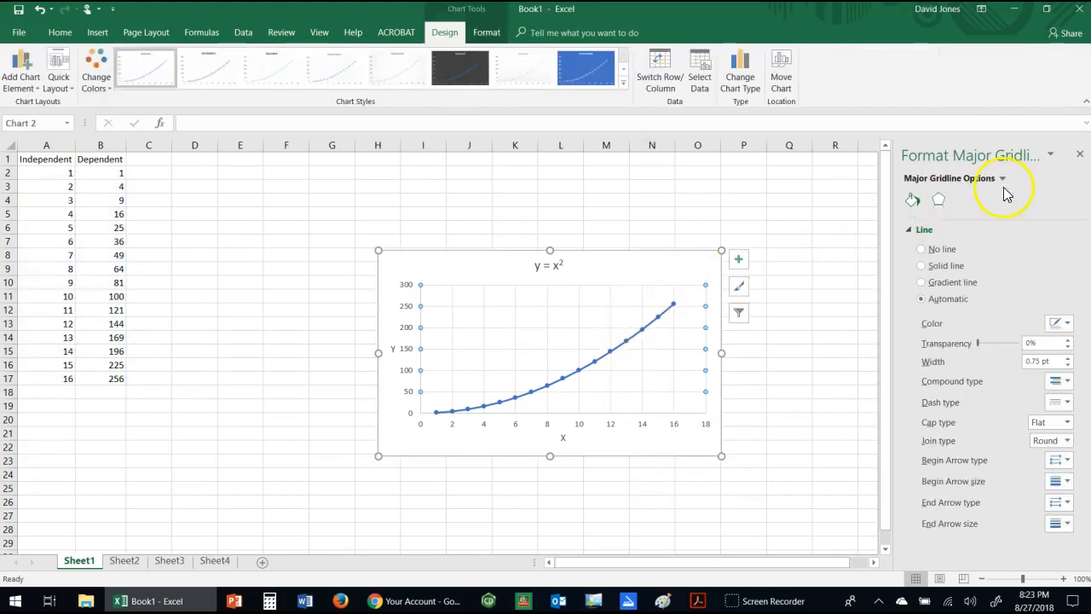
left_click(1079, 156)
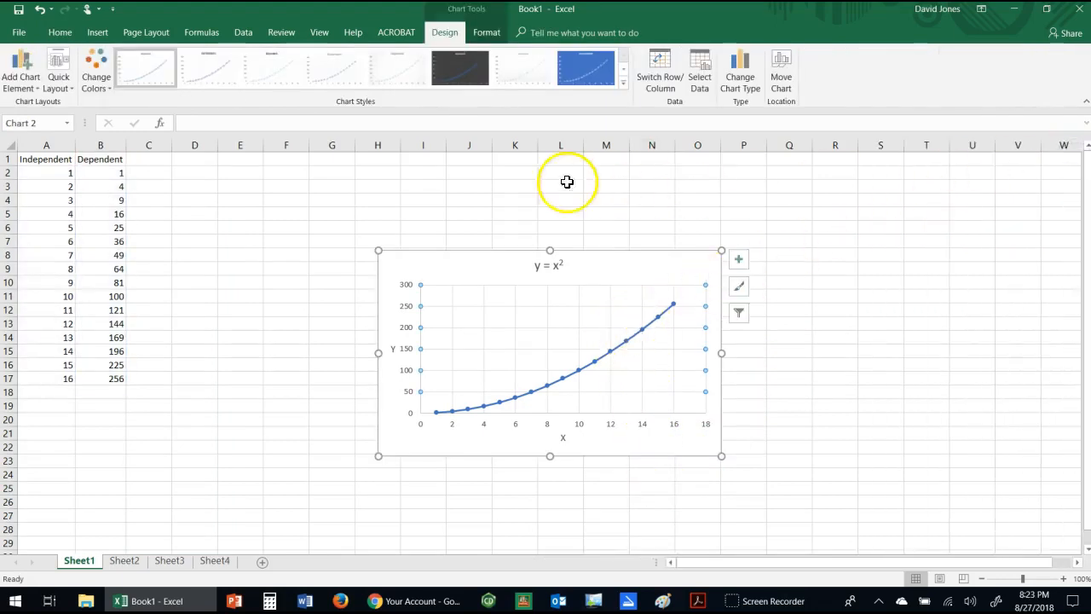
Preview how the selected y = x² chart prints on its own page, and return to the worksheet
left_click(448, 262)
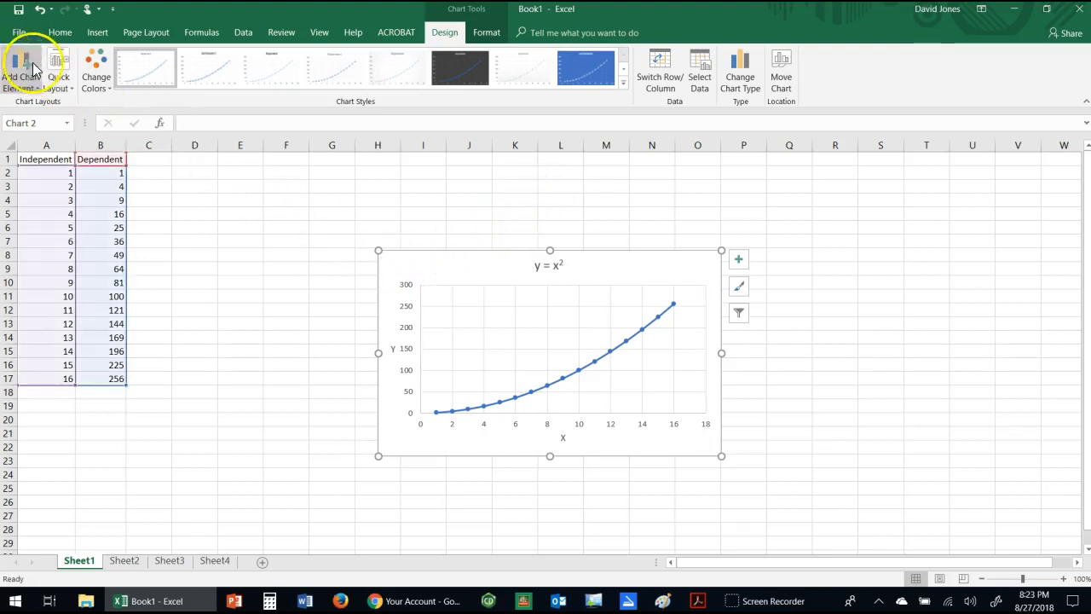
left_click(19, 35)
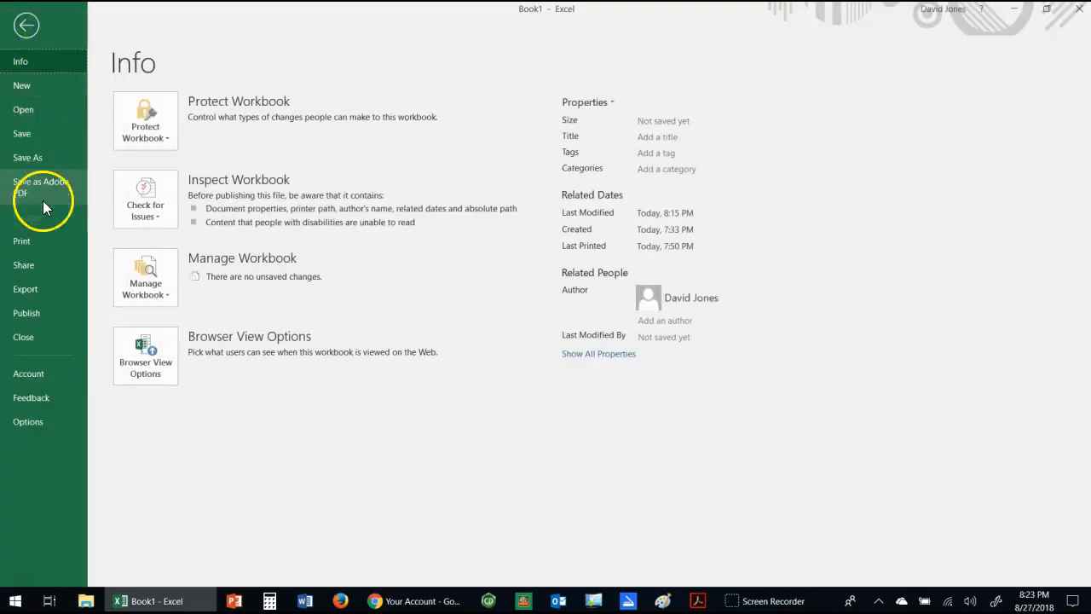
left_click(37, 236)
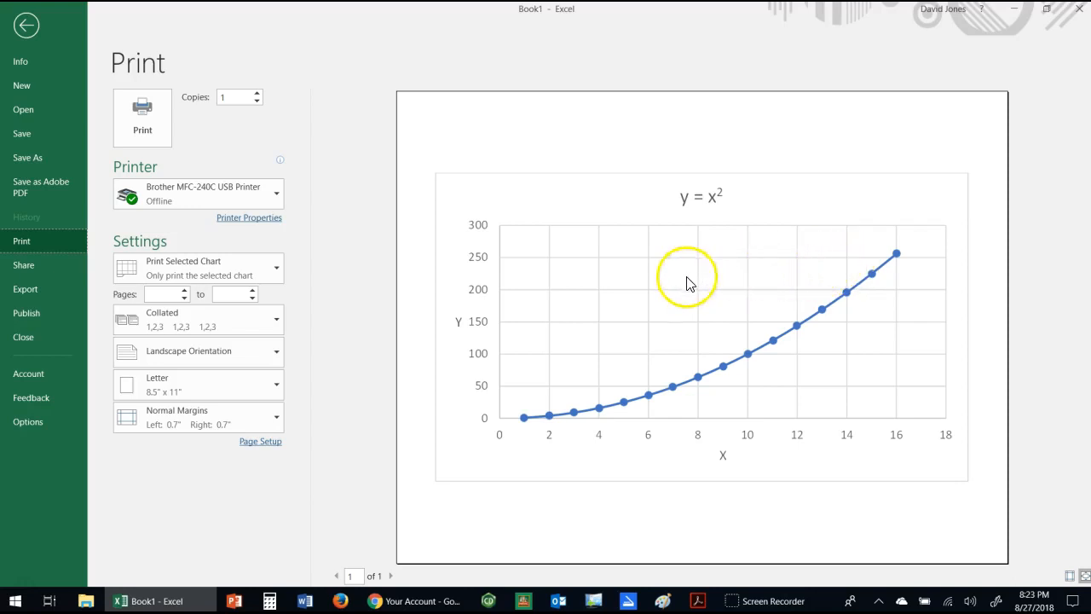
left_click(26, 27)
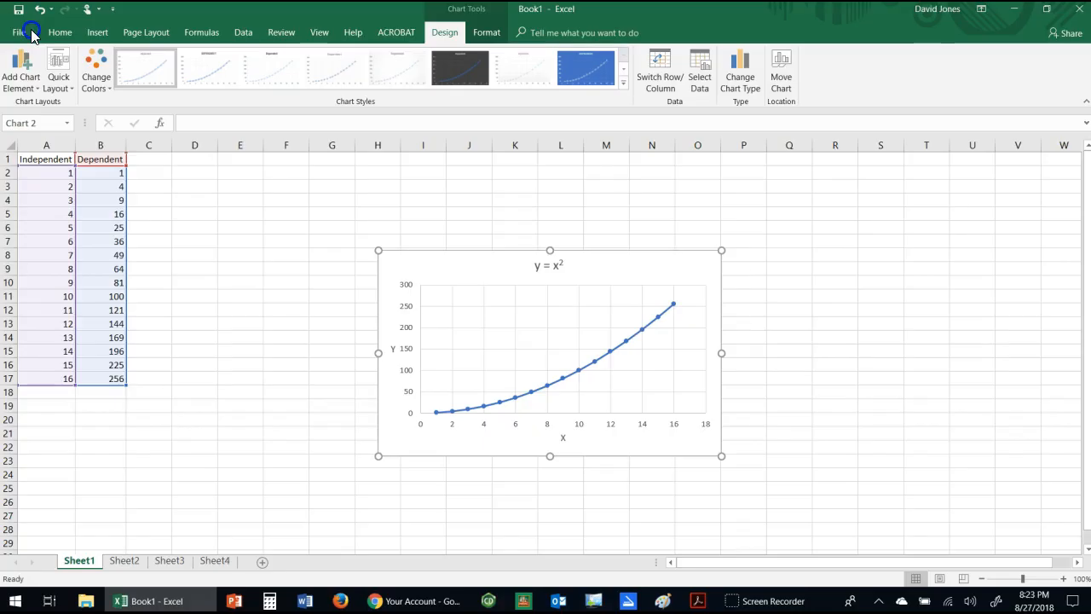
Try the quick layout with data labels on the chart, and settle on the first layout with axis titles and a side legend
left_click(58, 78)
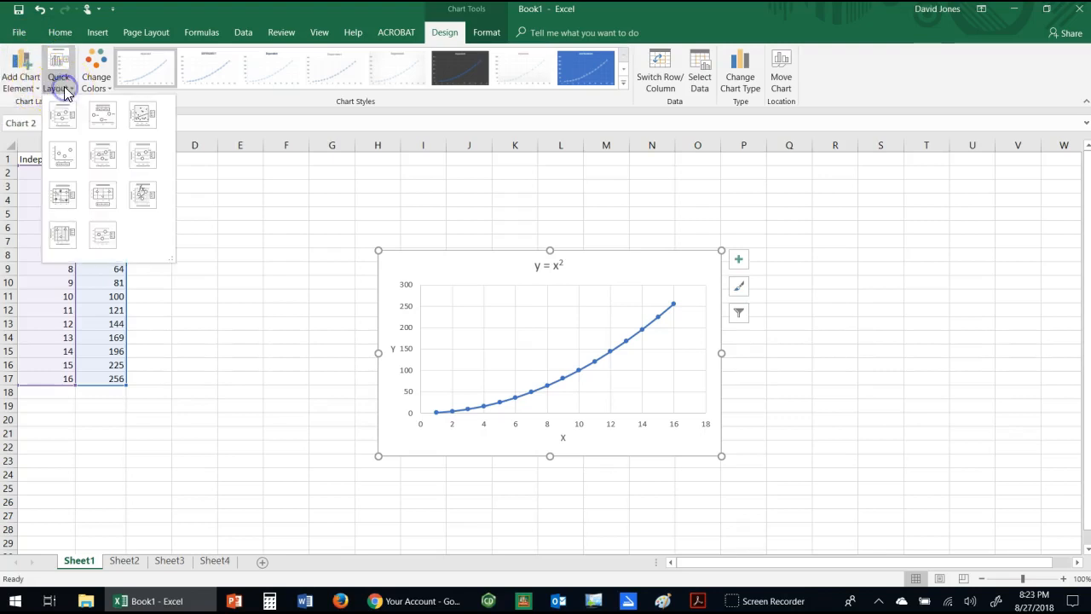
left_click(102, 115)
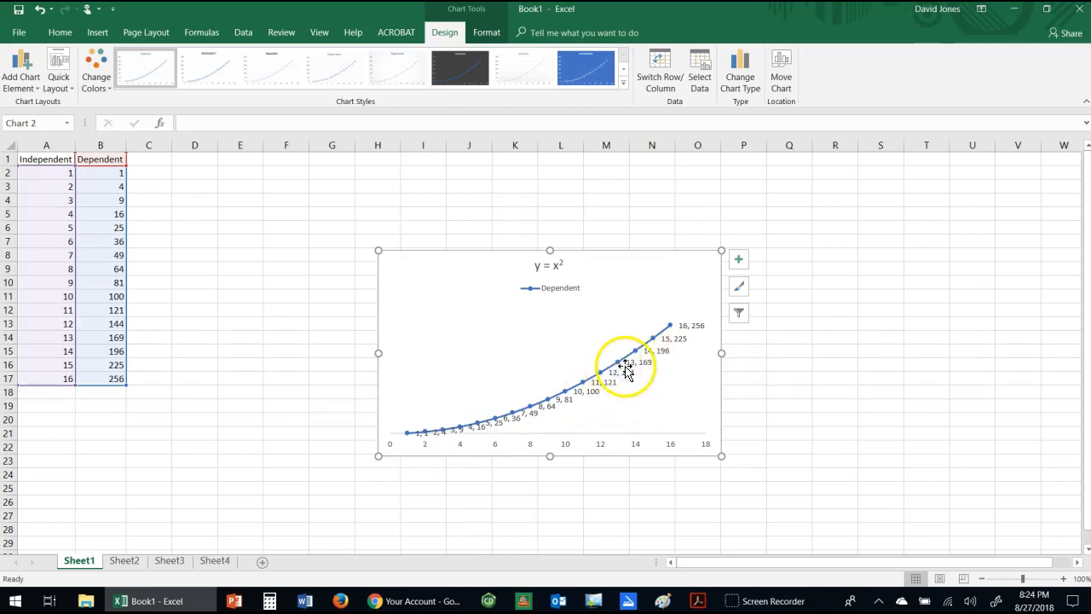
left_click(73, 73)
left_click(63, 114)
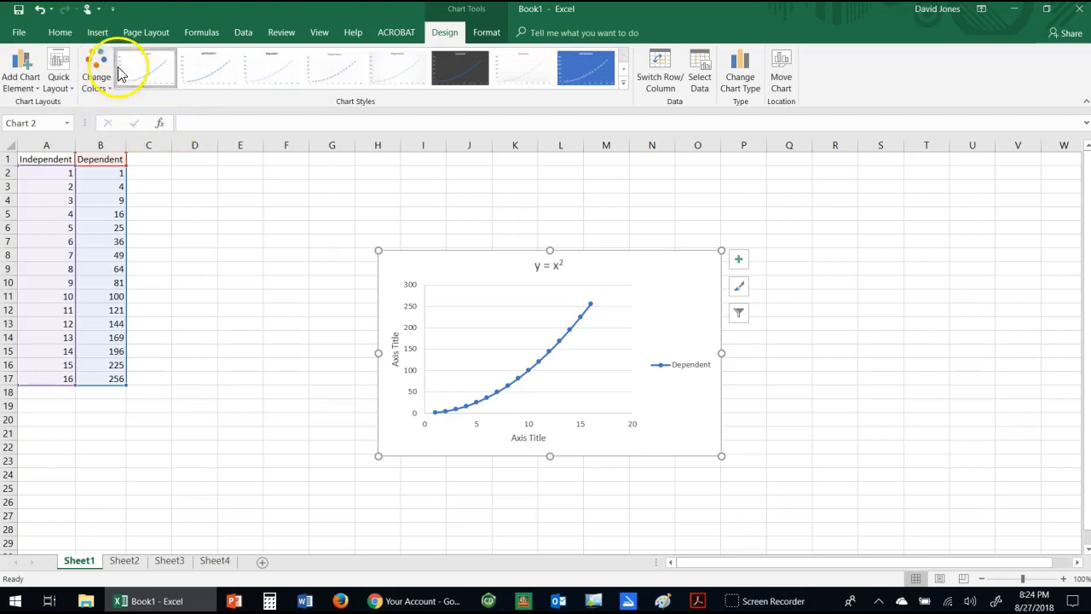
Replace the formula in B2 with =1/A2 and fill it down the Dependent column to row 17
left_click(110, 175)
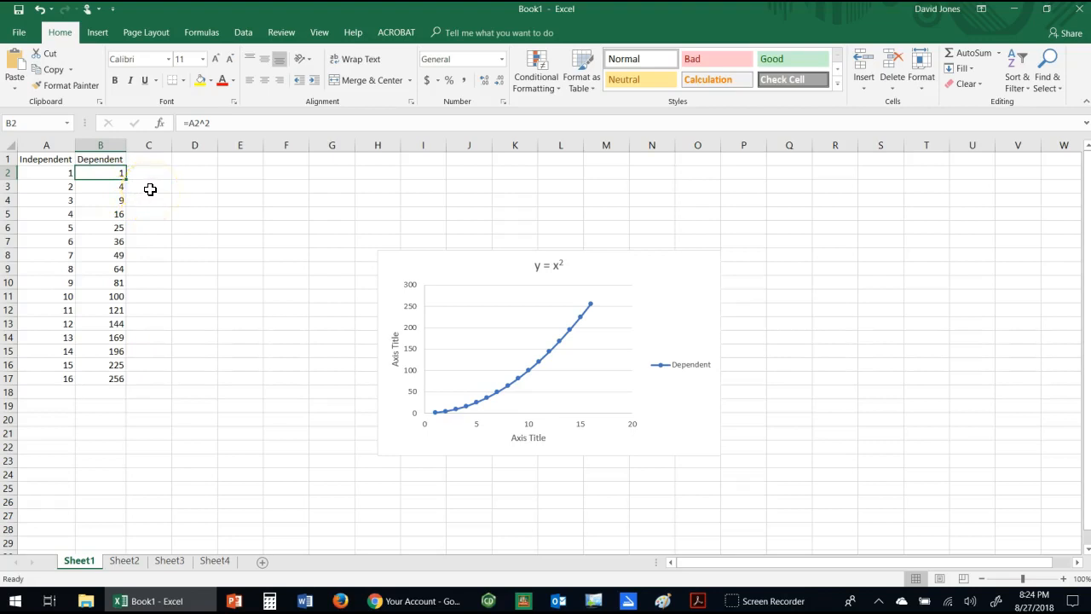
type("=")
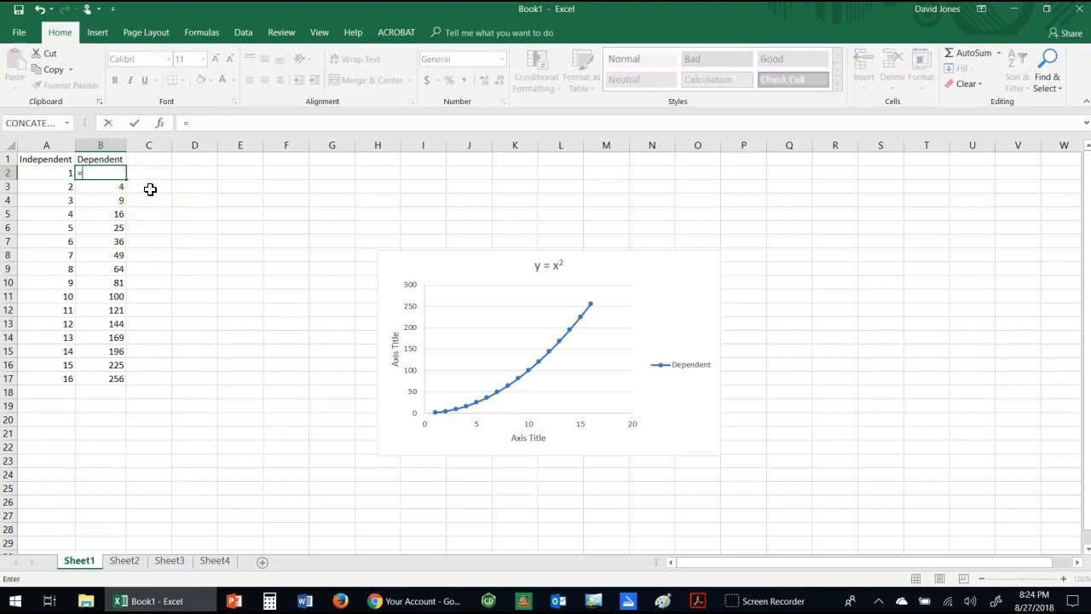
type("a")
key("BackSpace")
type("a2^2")
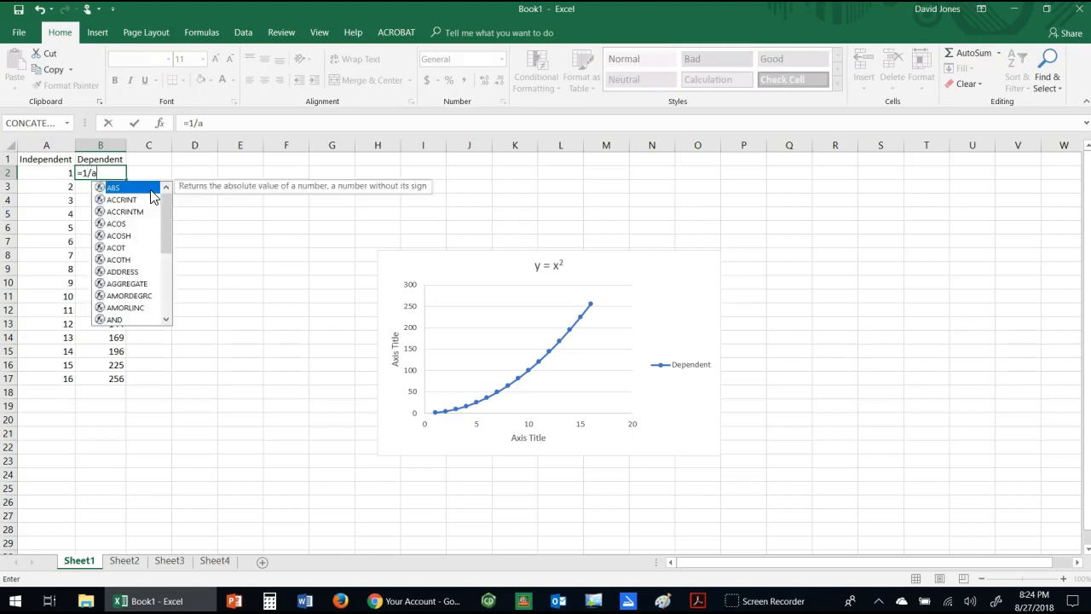
key("Return")
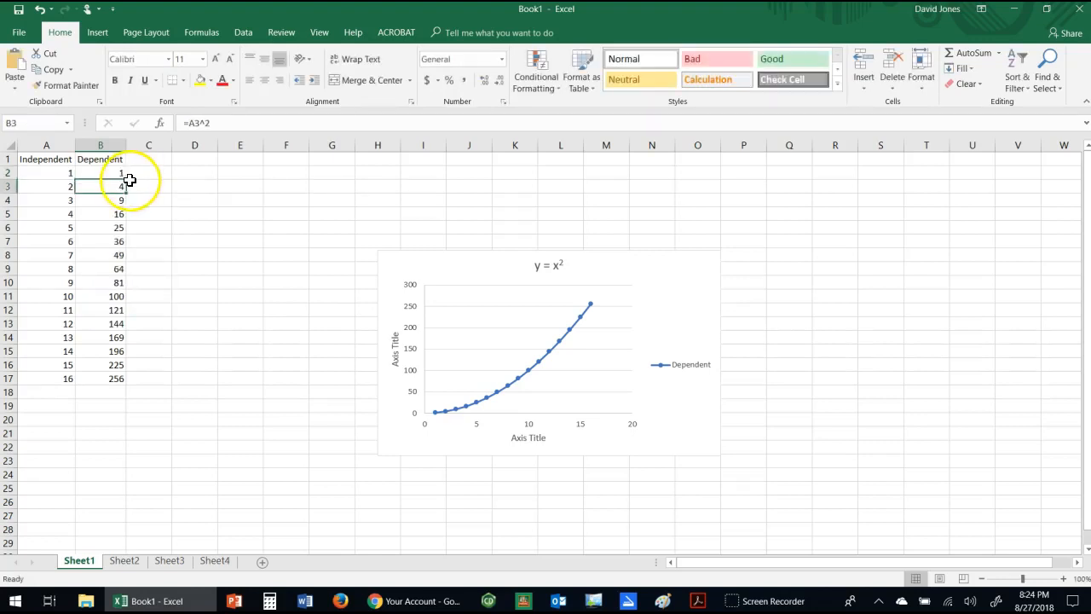
left_click(103, 173)
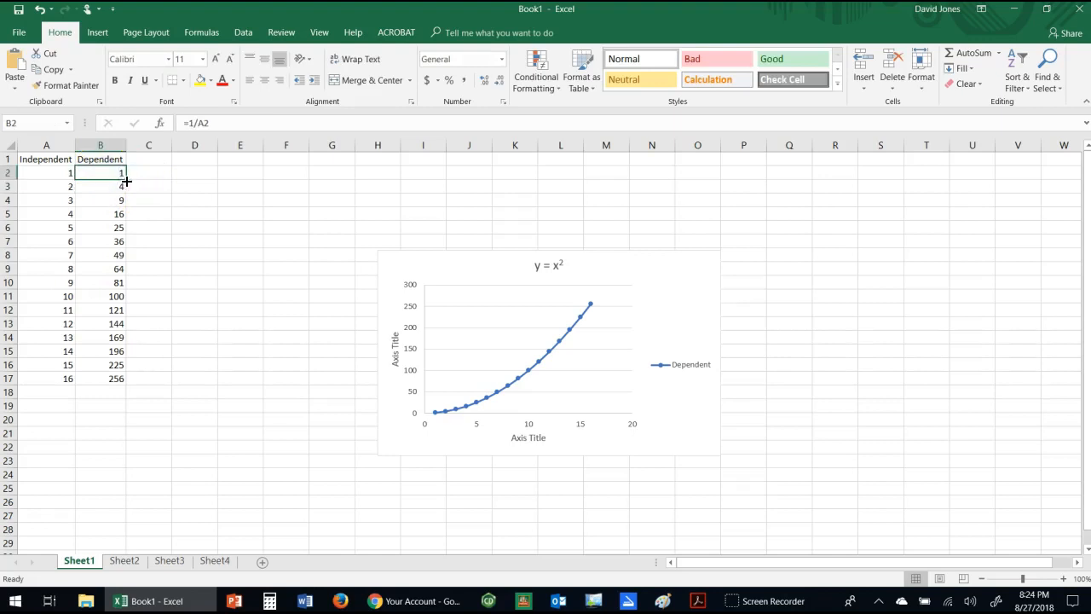
double_click(127, 180)
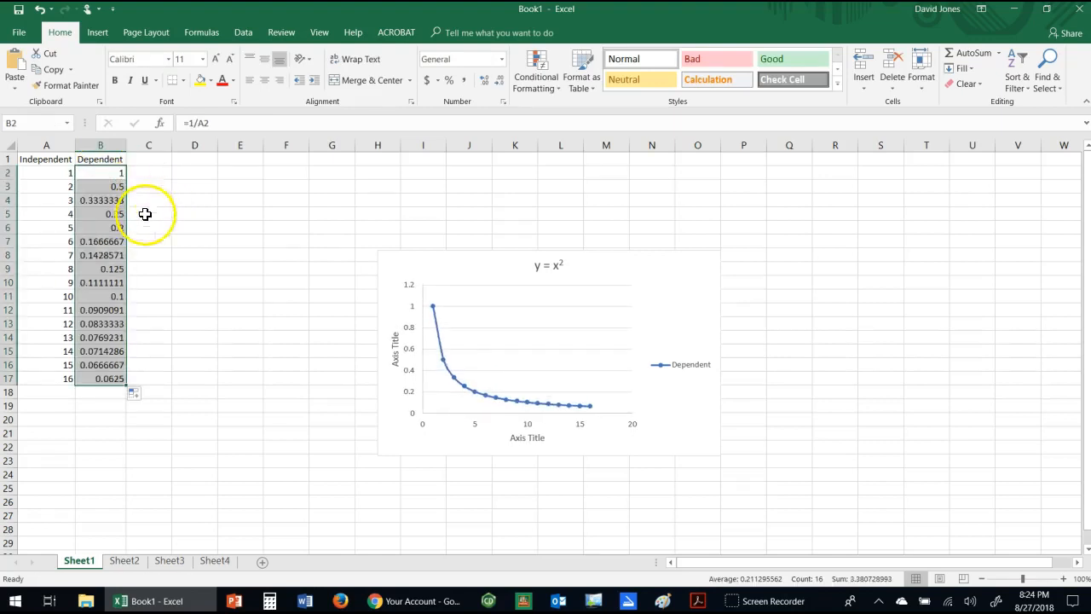
Check the print preview of the chart plotting the 1/x values, and return to the worksheet
left_click(507, 337)
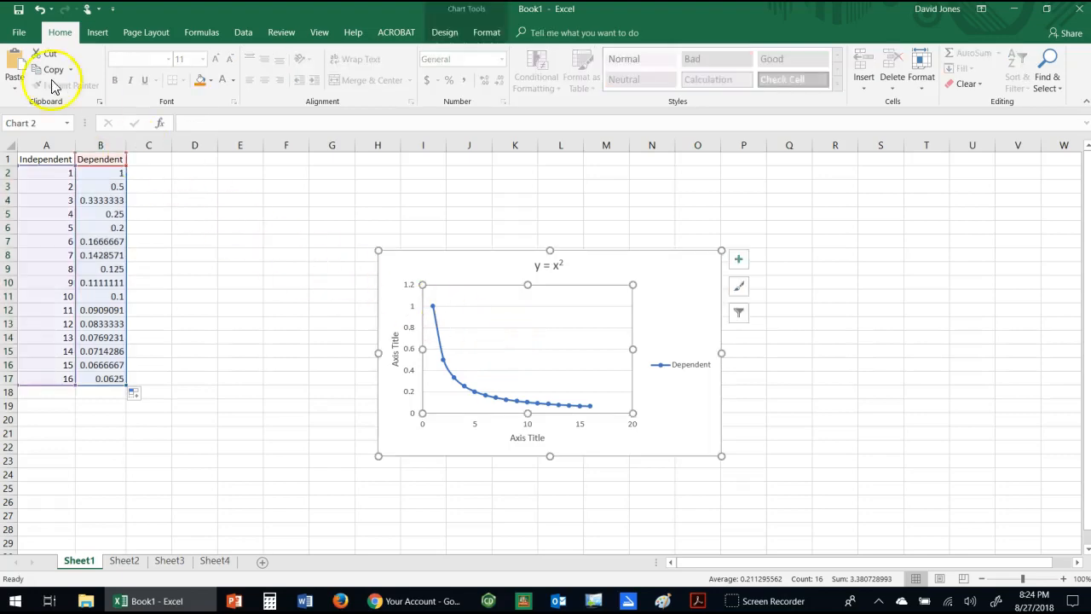
left_click(16, 34)
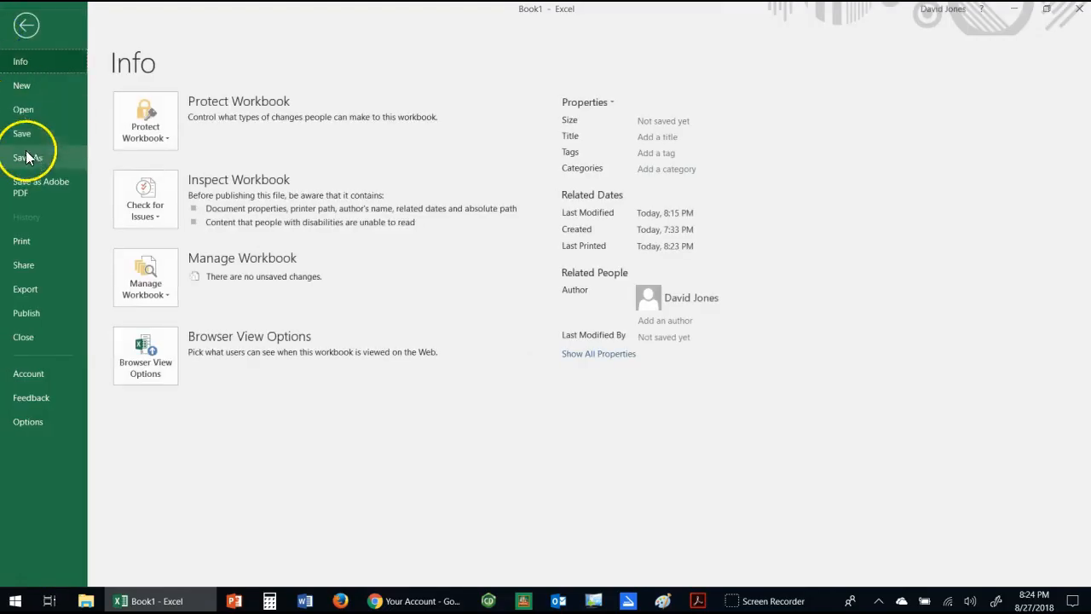
left_click(28, 240)
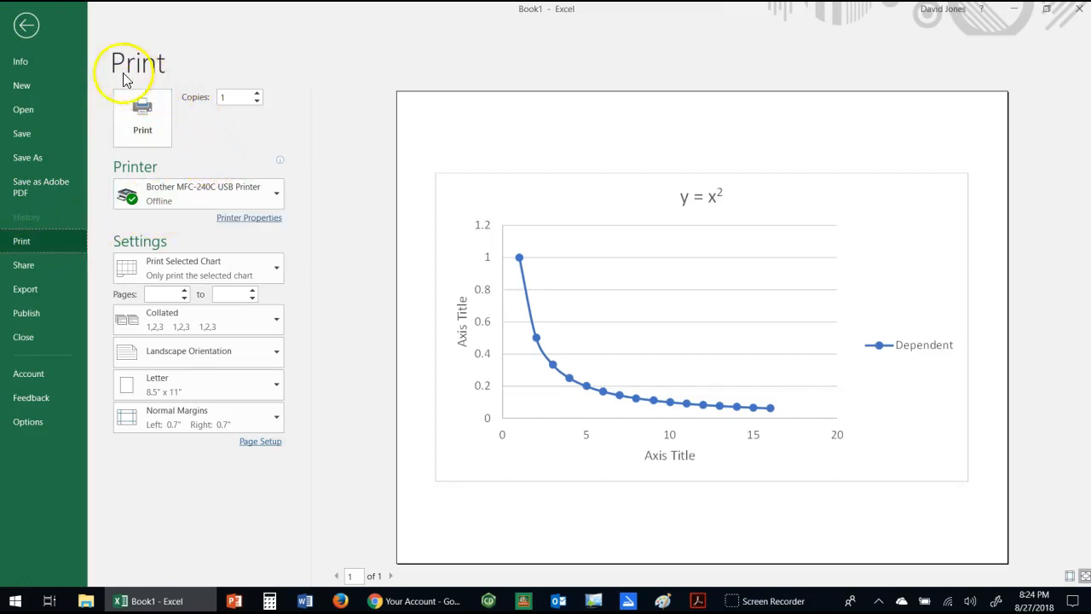
left_click(27, 26)
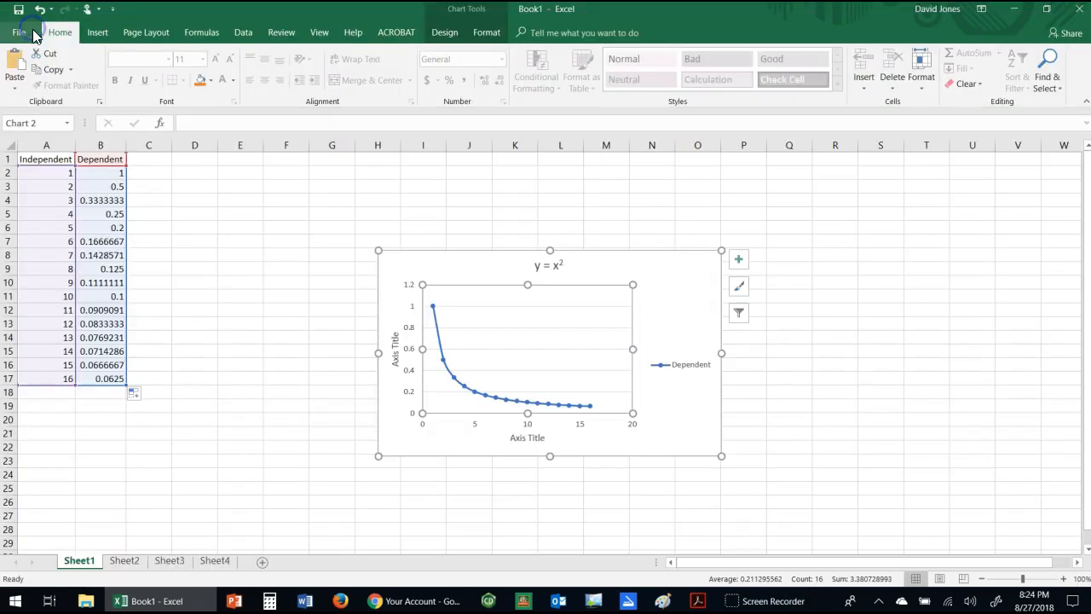
On Sheet2, insert a scatter chart with smooth lines and markers from columns A to C
left_click(124, 562)
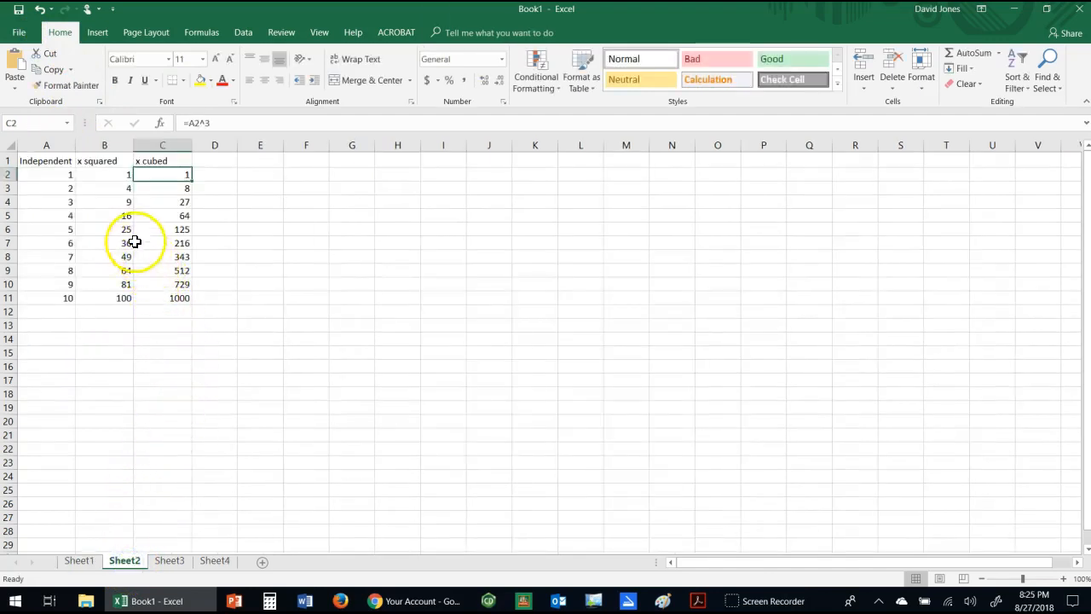
left_click(52, 143)
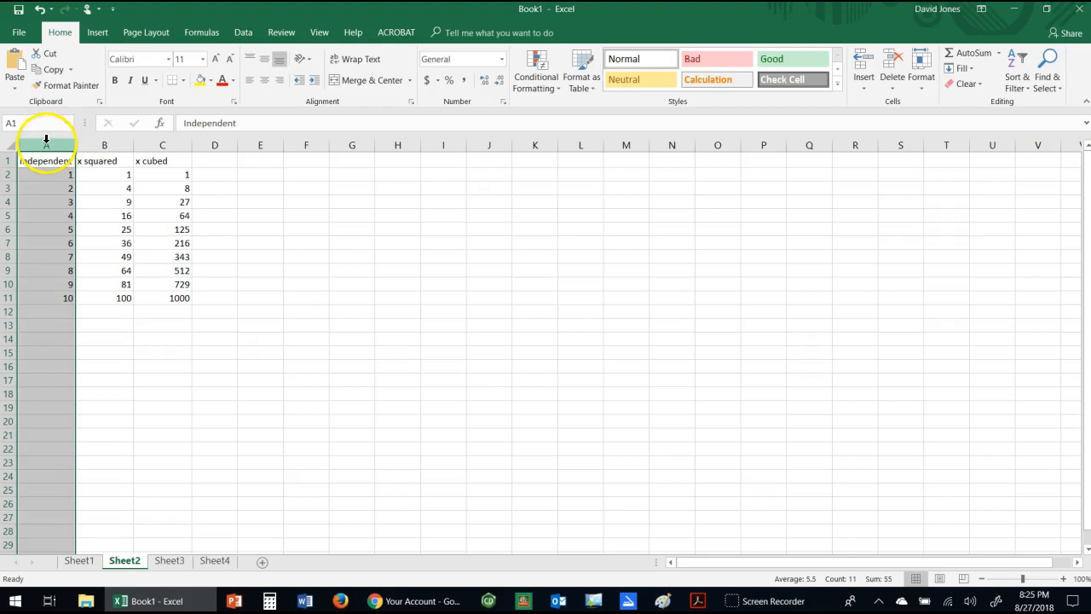
left_click_drag(57, 142, 163, 145)
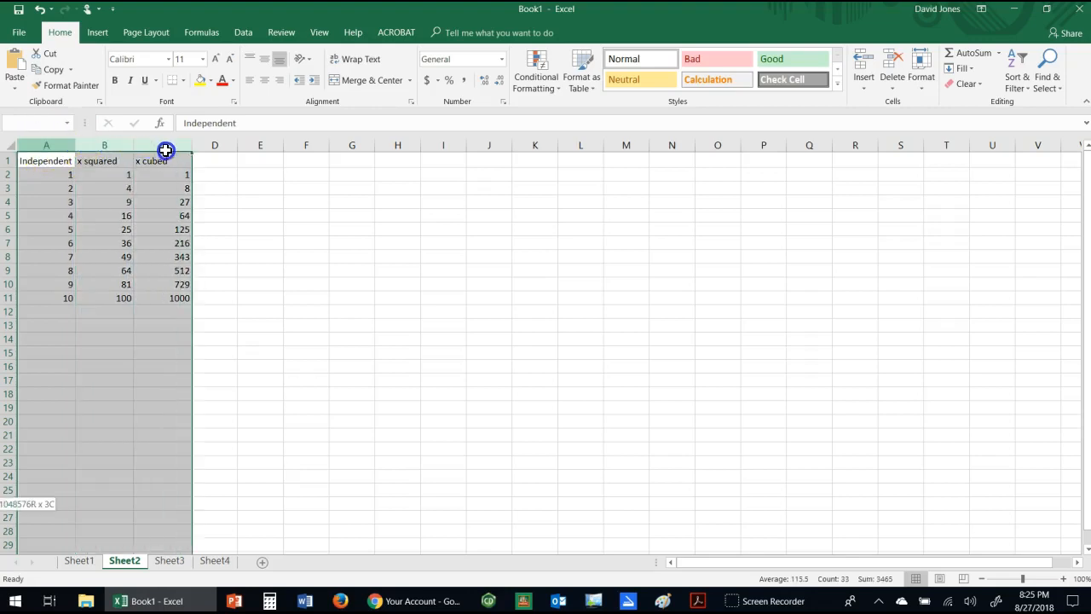
left_click(97, 32)
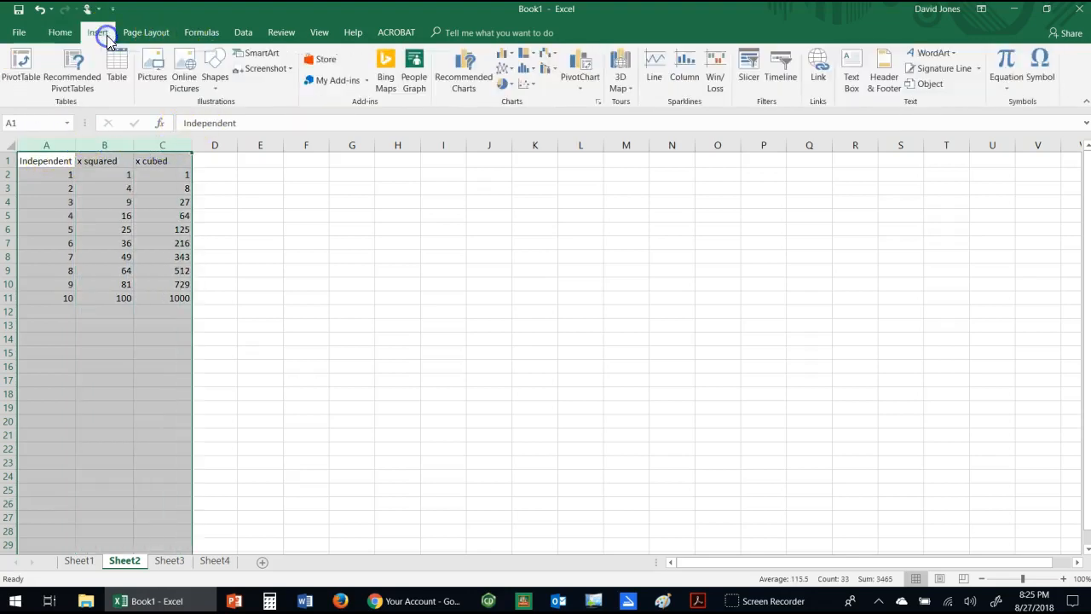
left_click(535, 86)
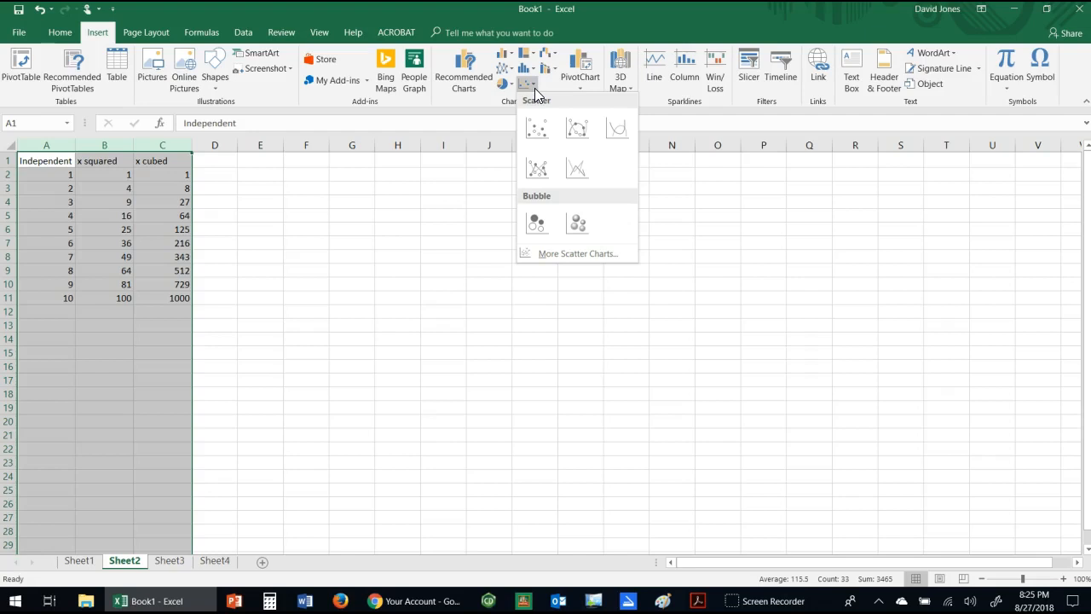
left_click(577, 137)
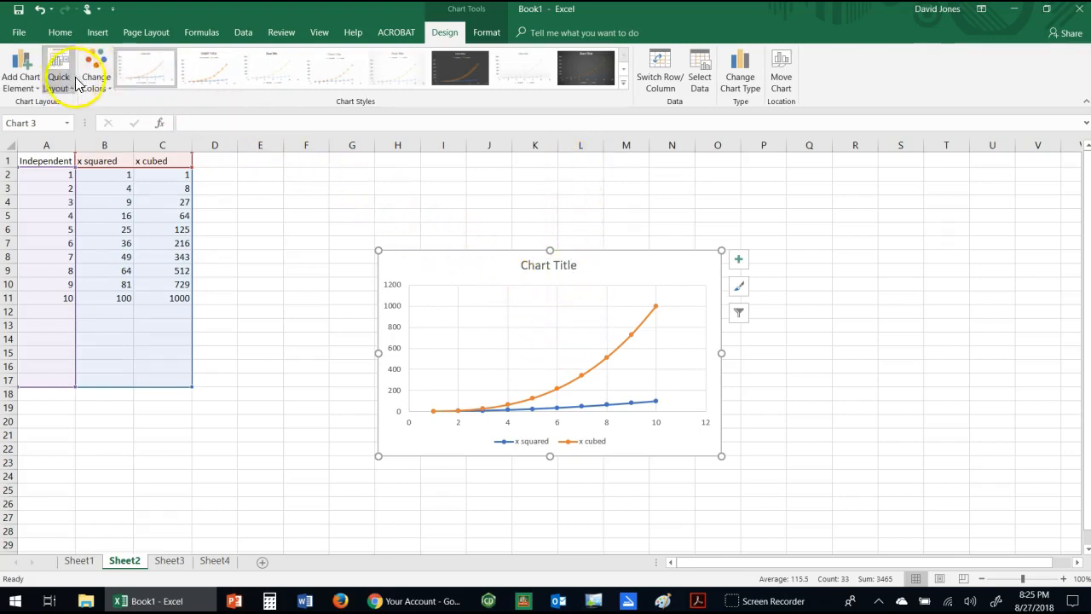
Apply the fourth Colorful palette, starting with green and blue, to the Sheet2 chart and add axis titles
left_click(99, 94)
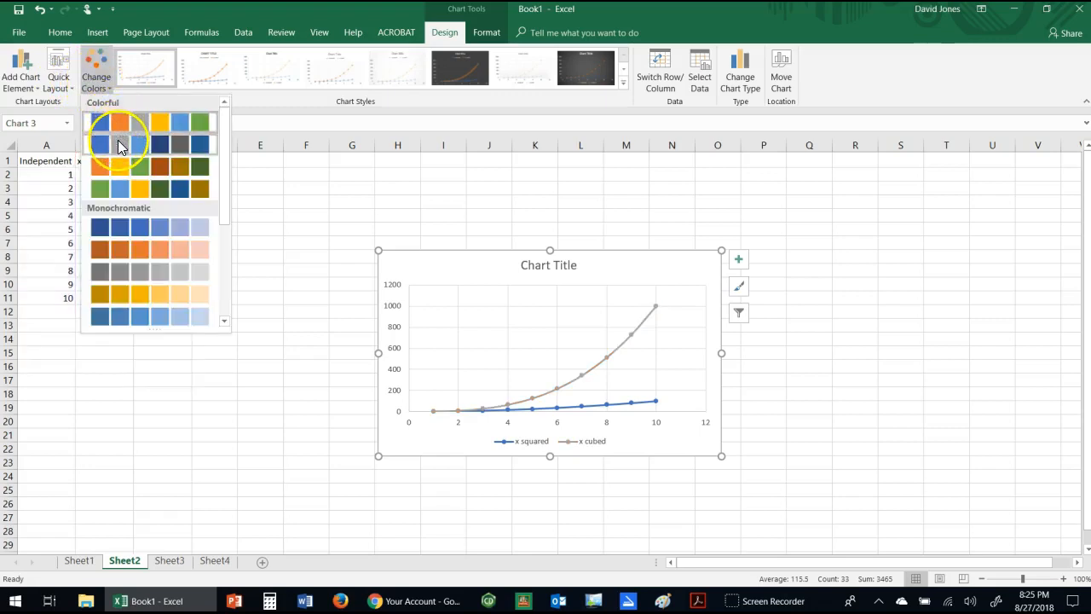
left_click(122, 191)
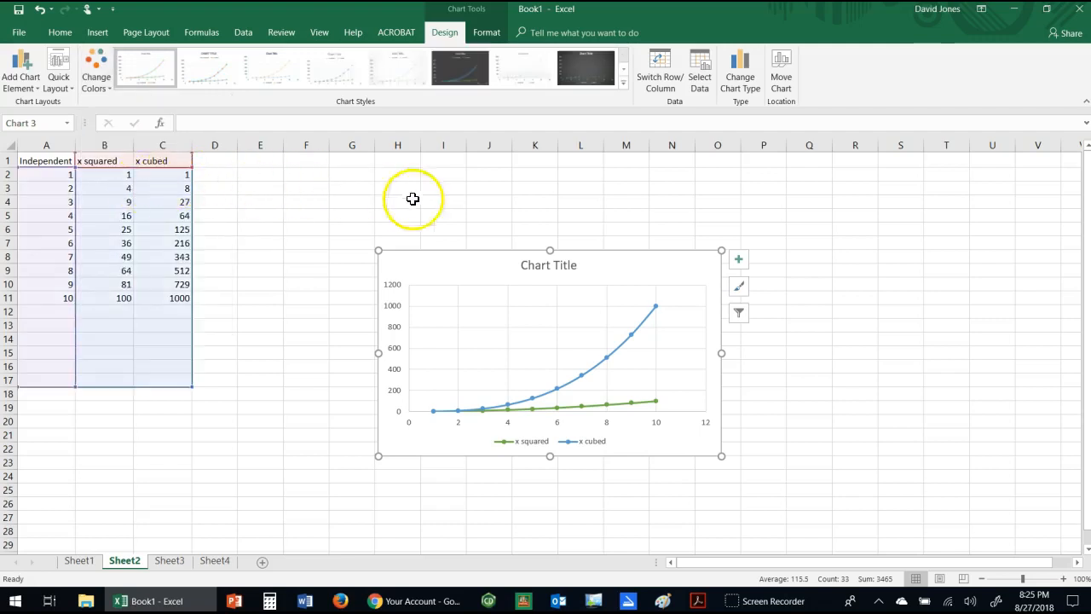
left_click(738, 261)
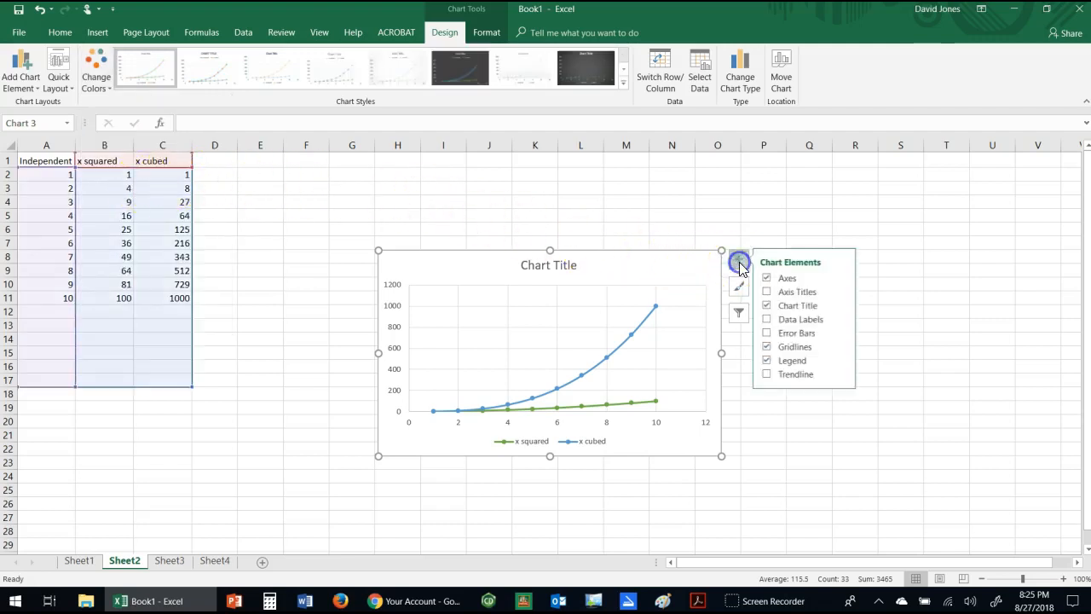
left_click(769, 291)
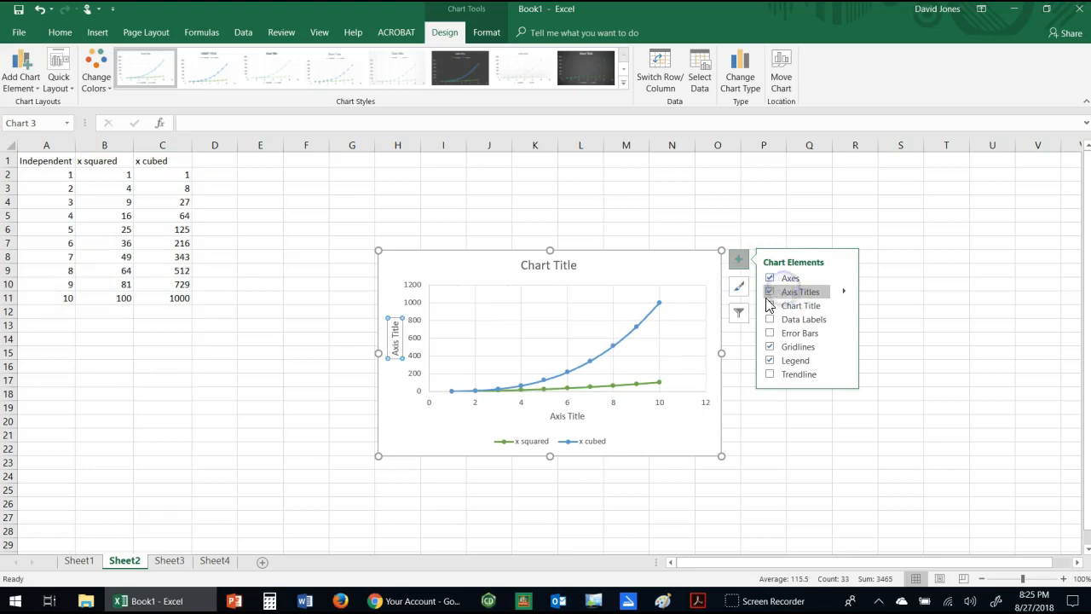
Name the Sheet2 chart's horizontal axis title X and its vertical axis title Y
left_click(580, 416)
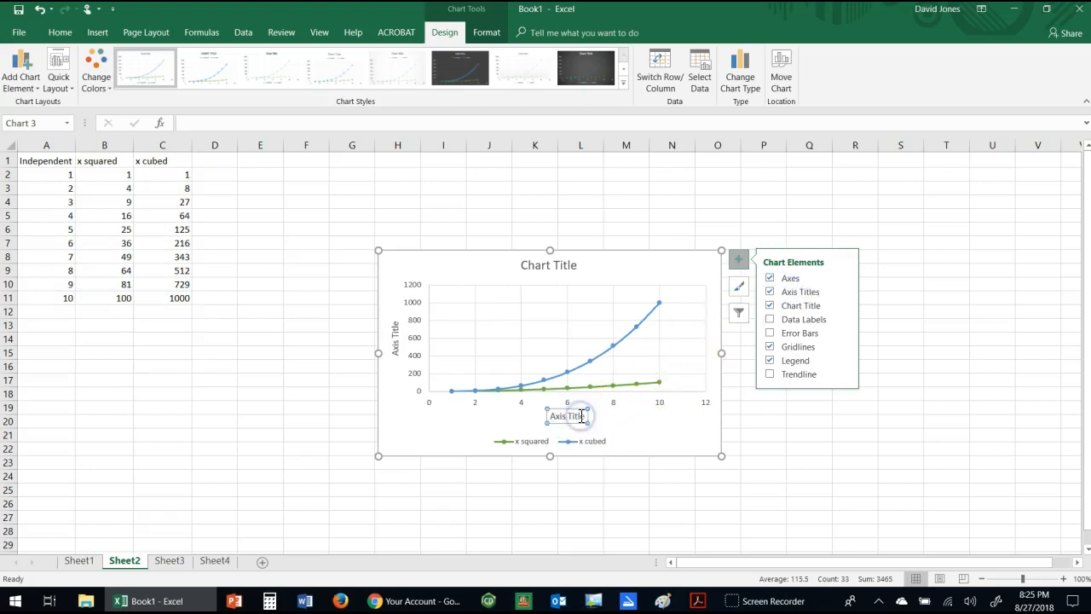
type("x")
key("Return")
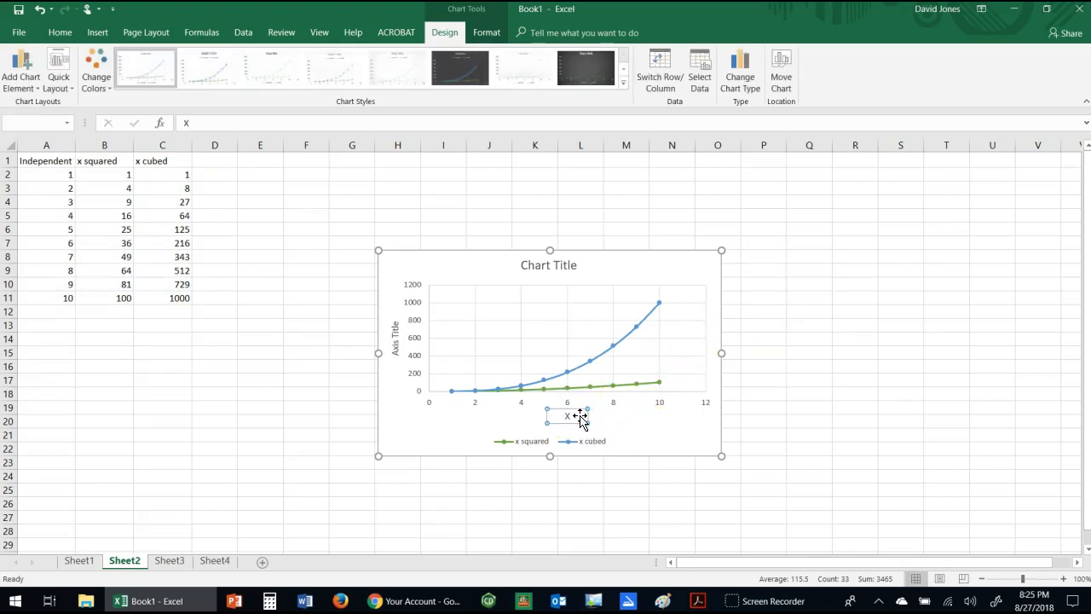
left_click(402, 342)
type("Y")
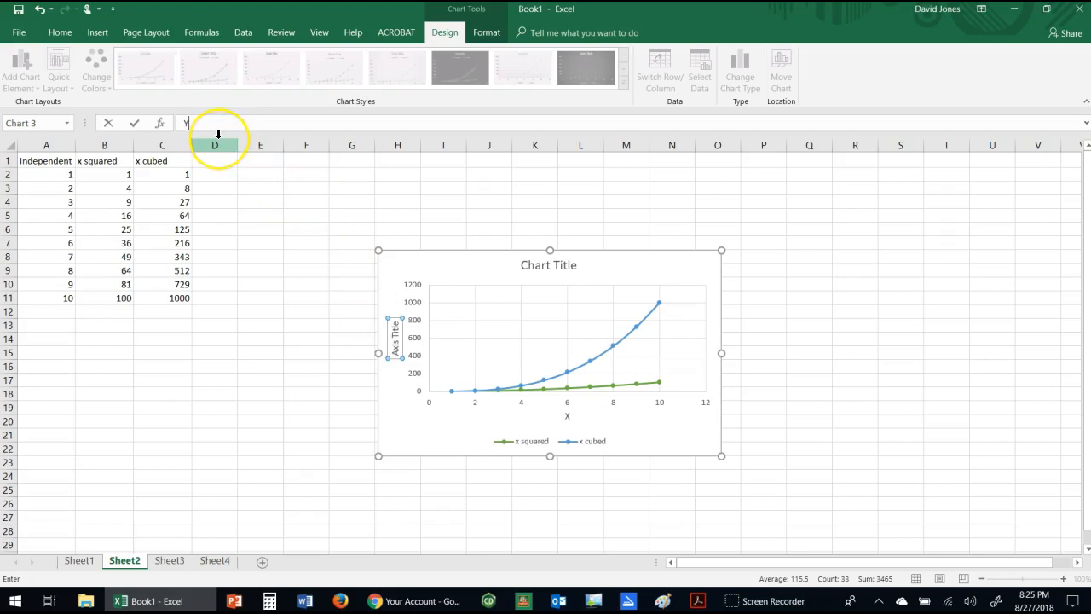
key("Return")
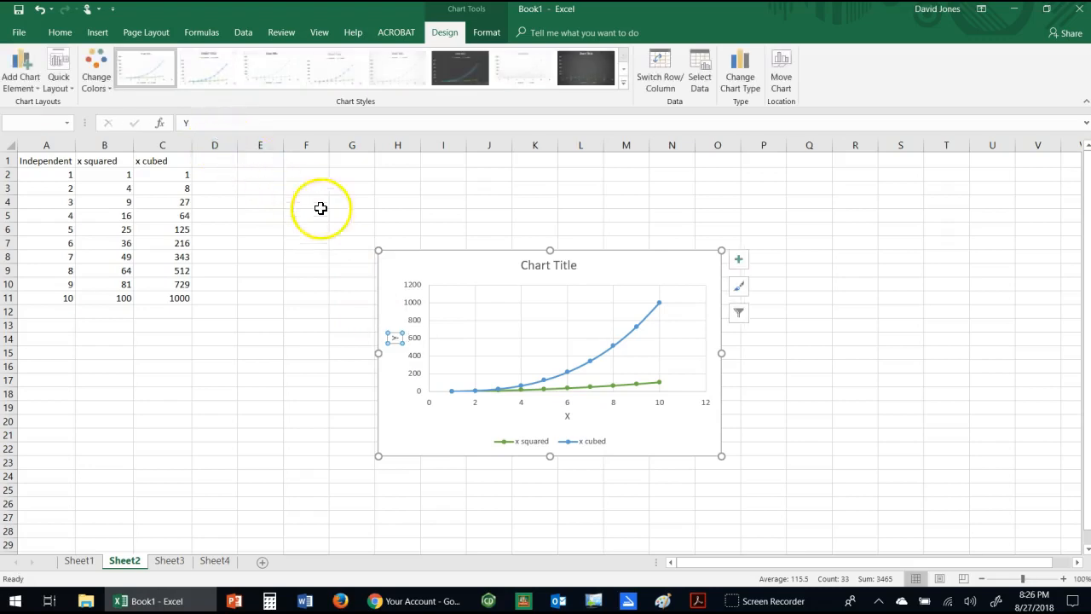
Set the text direction of the Sheet2 chart's Y axis title to Horizontal
right_click(400, 338)
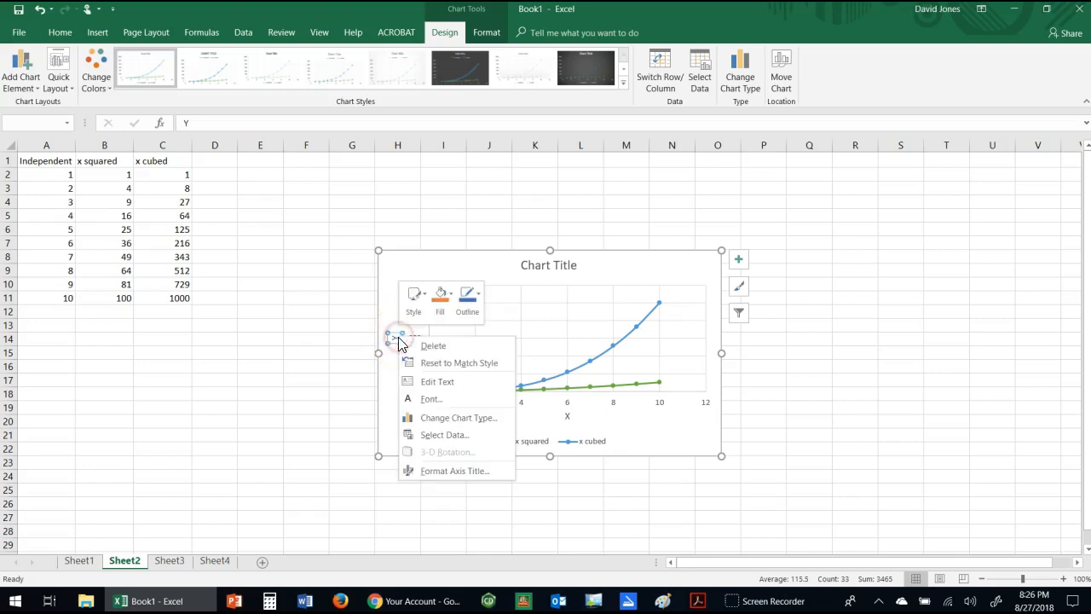
left_click(451, 472)
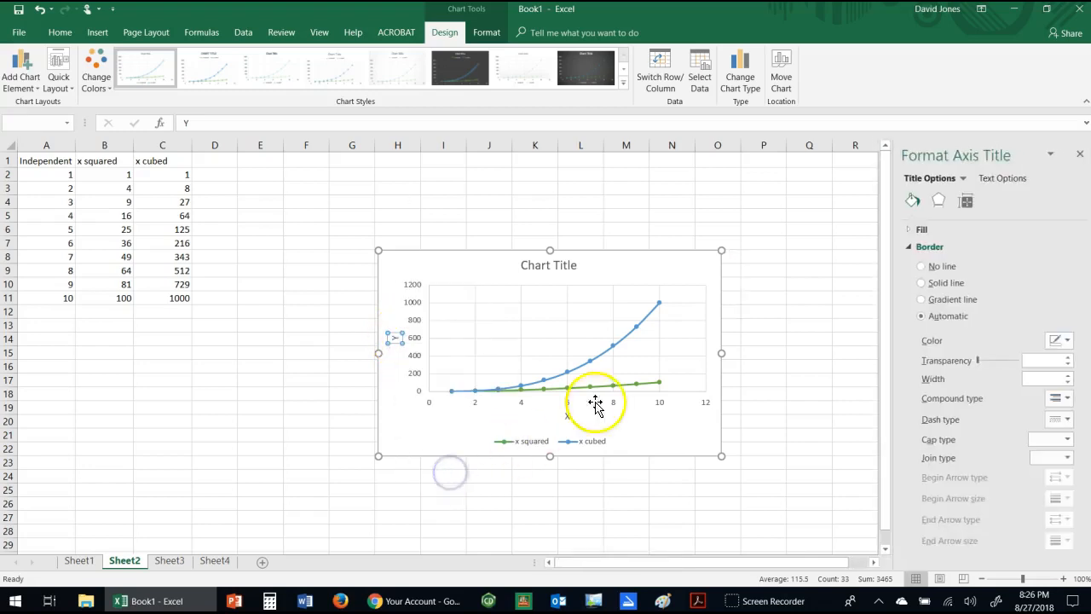
left_click(967, 202)
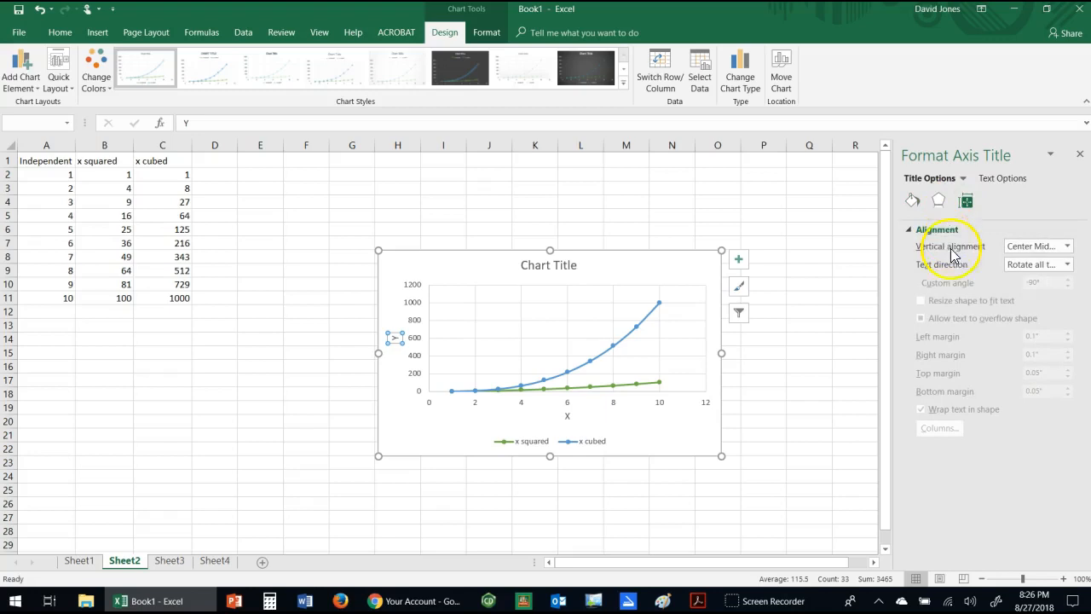
left_click(1067, 265)
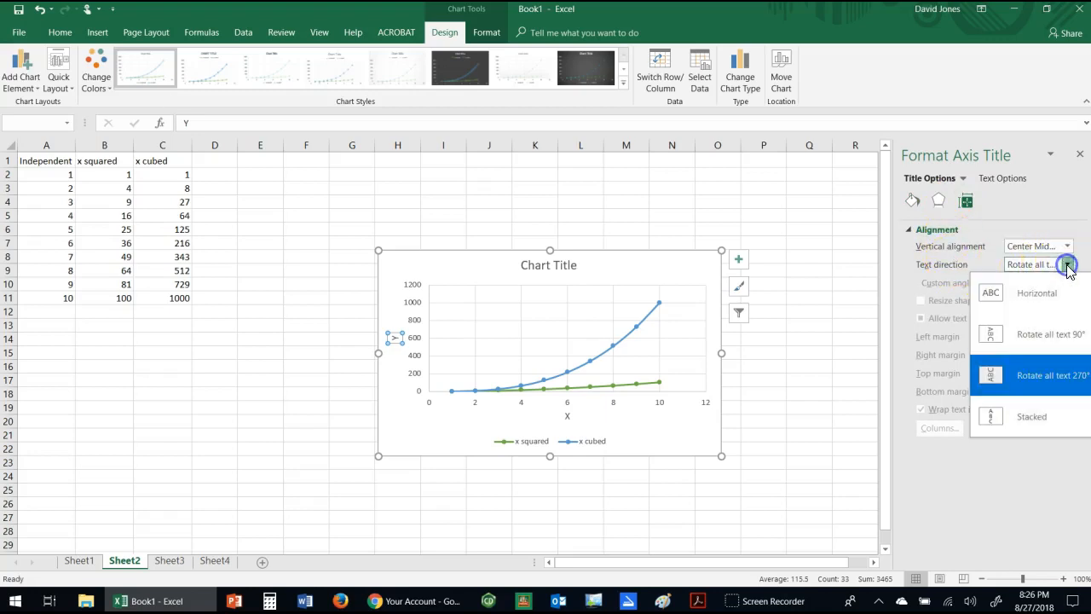
left_click(1047, 291)
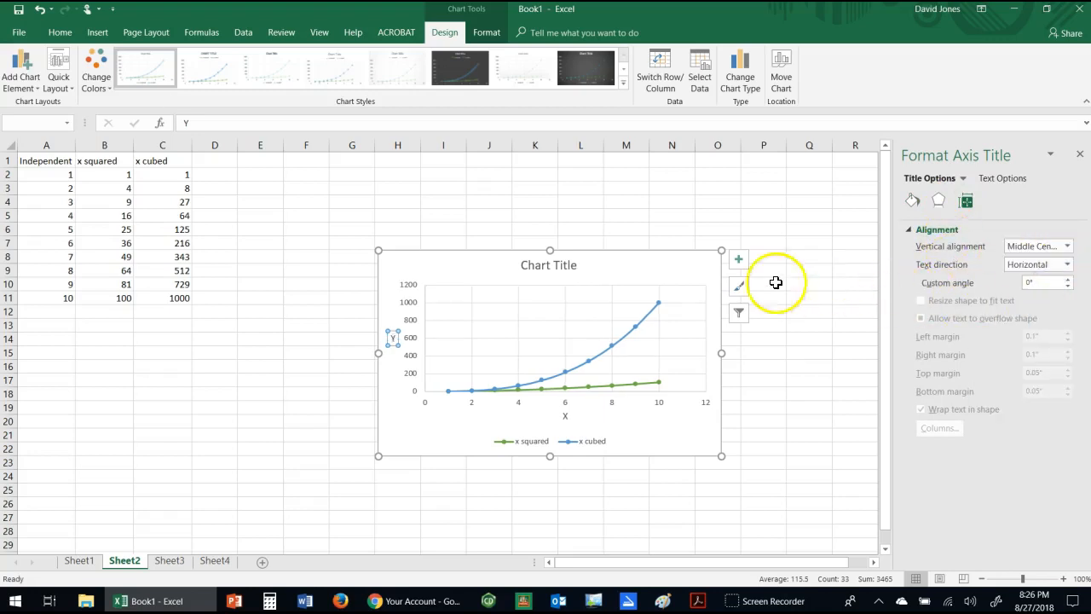
Change the Sheet2 chart's title to "Exponential Functions of X"
left_click(578, 267)
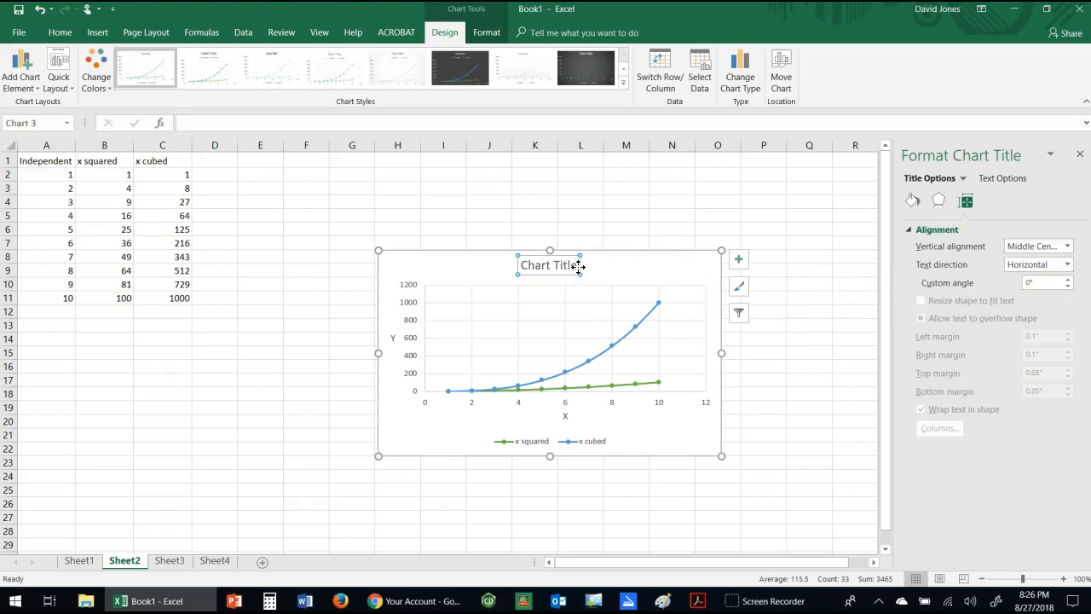
left_click(577, 267)
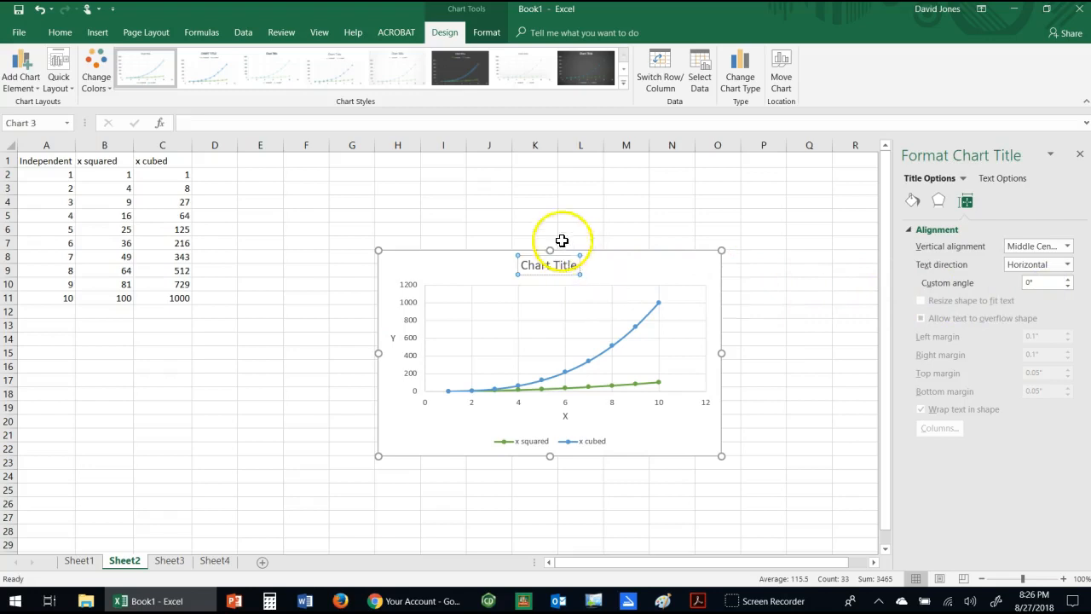
left_click(462, 127)
type("Exponential Functions of X")
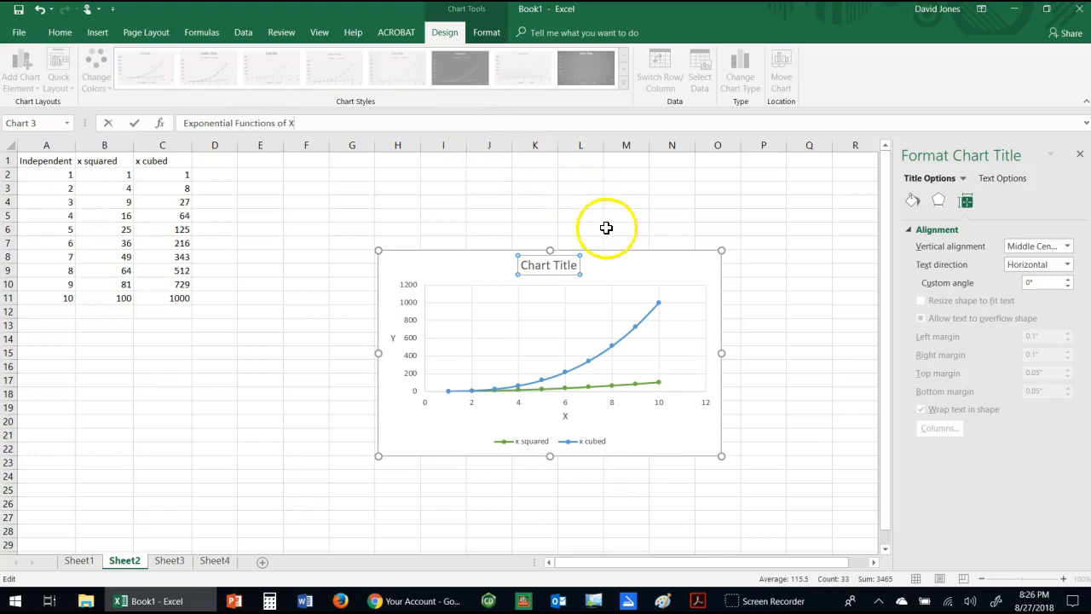
key("Return")
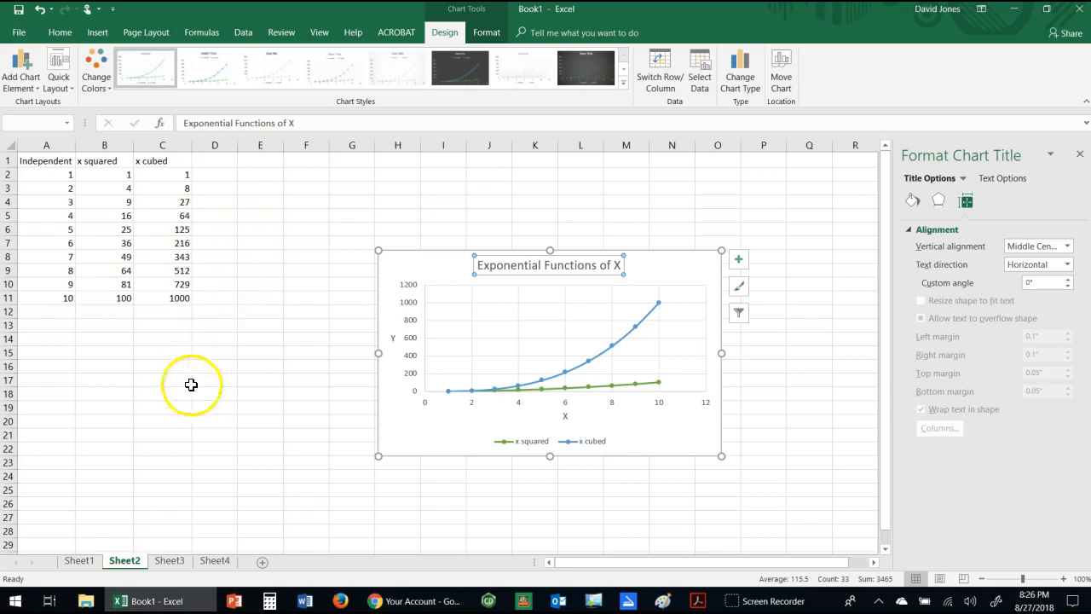
On Sheet3, insert a scatter chart with straight lines and markers from the Day, Cats and Dogs columns
left_click(167, 561)
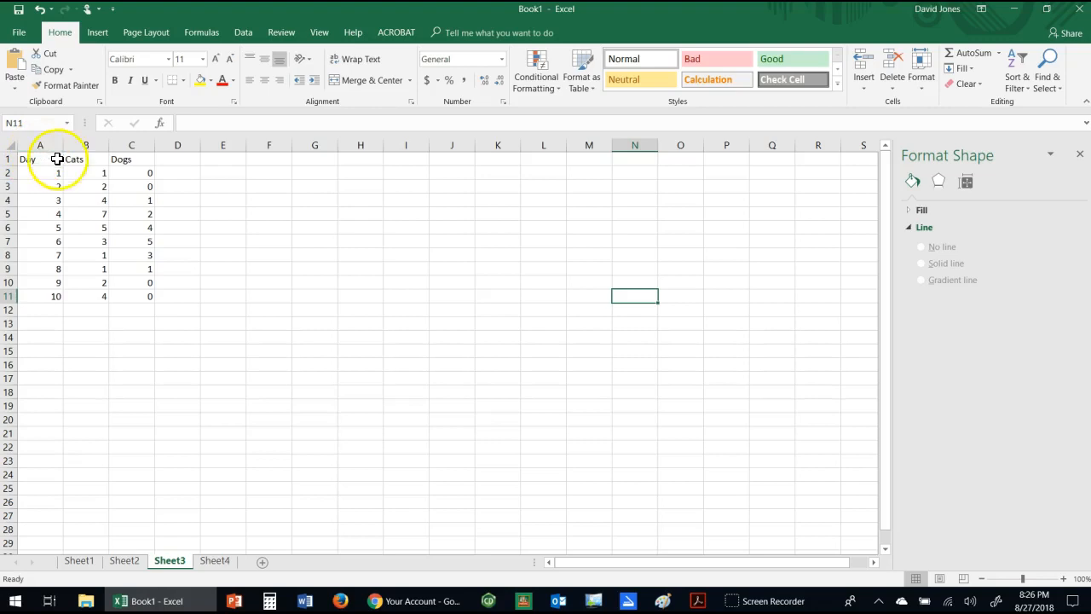
left_click(1082, 158)
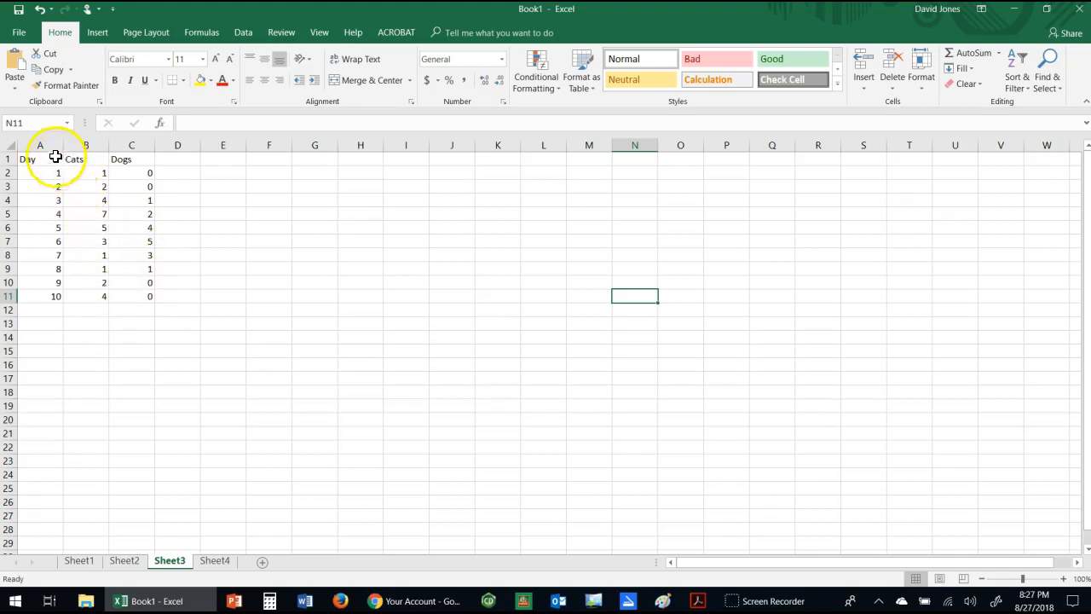
left_click_drag(44, 143, 124, 138)
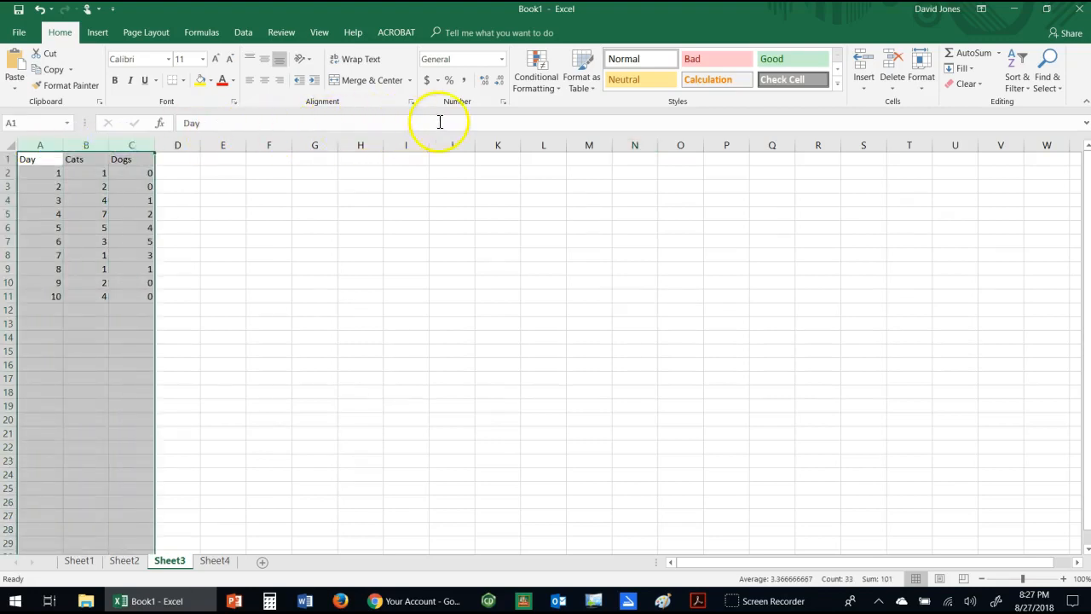
left_click(97, 33)
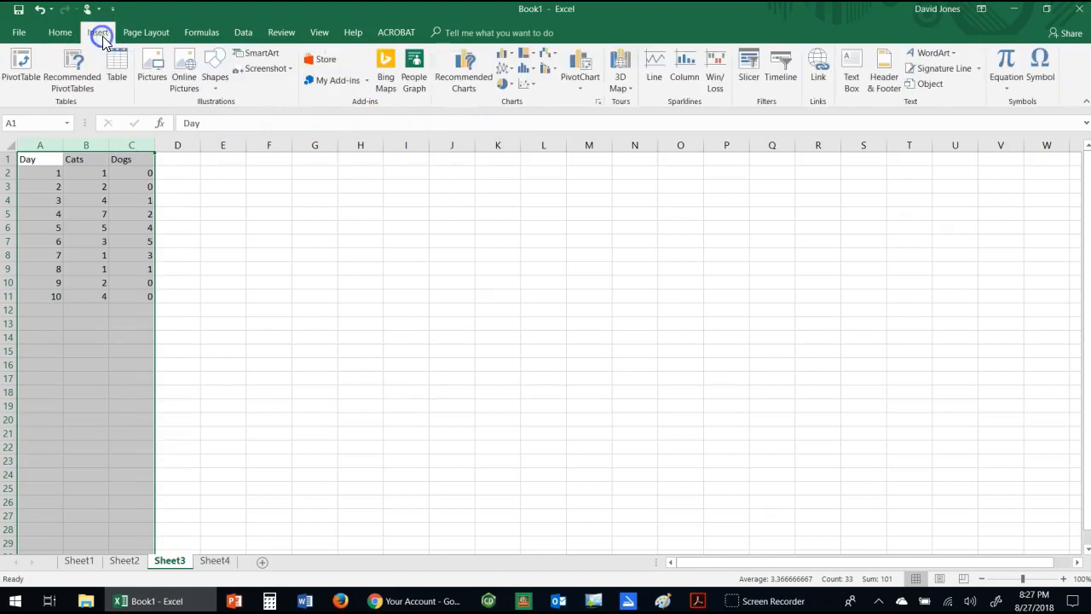
left_click(529, 85)
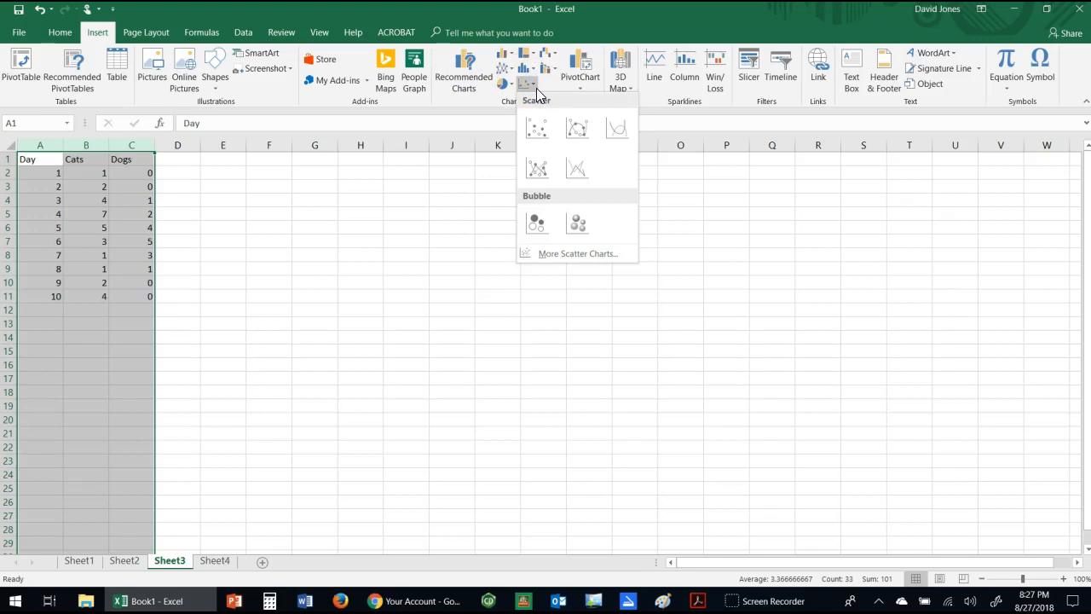
left_click(538, 180)
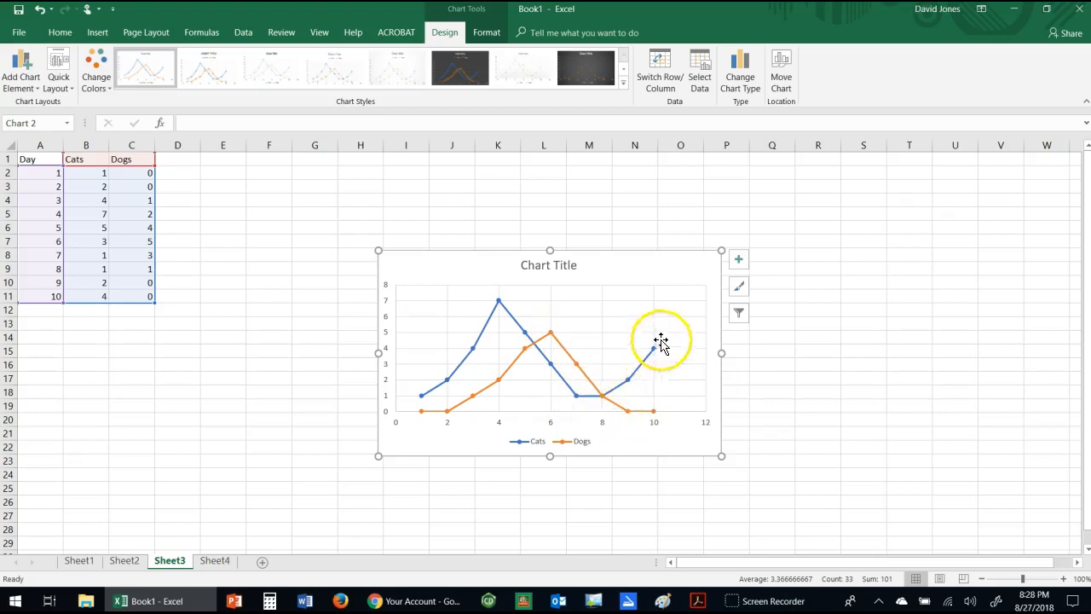
Title the Sheet3 chart "Cats vs. Dogs by Day"
left_click(567, 271)
type("Ca")
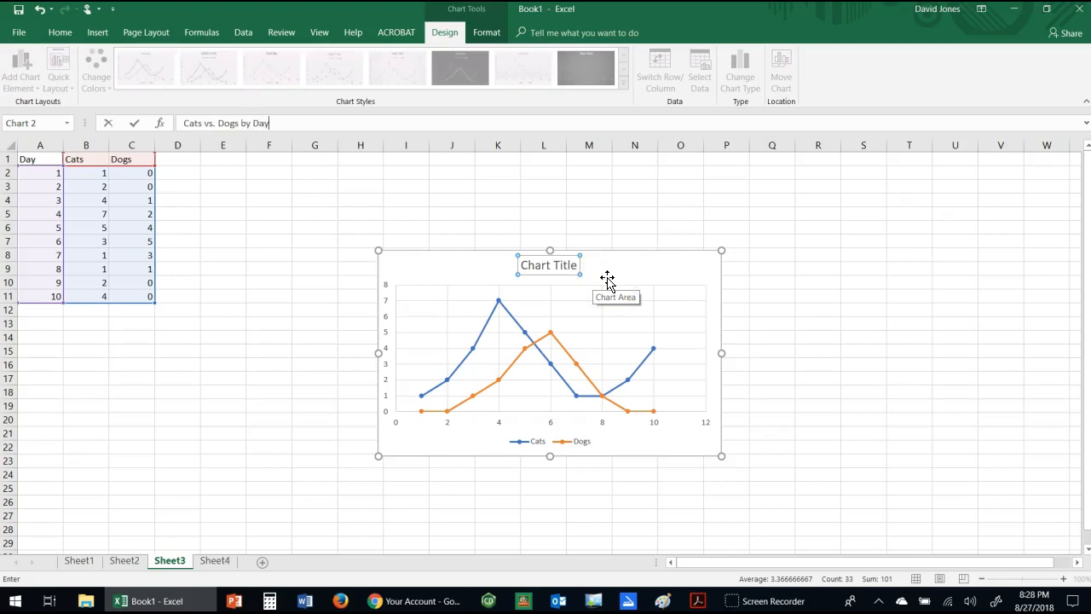
type("ts vs. Dogs by Day")
key("Return")
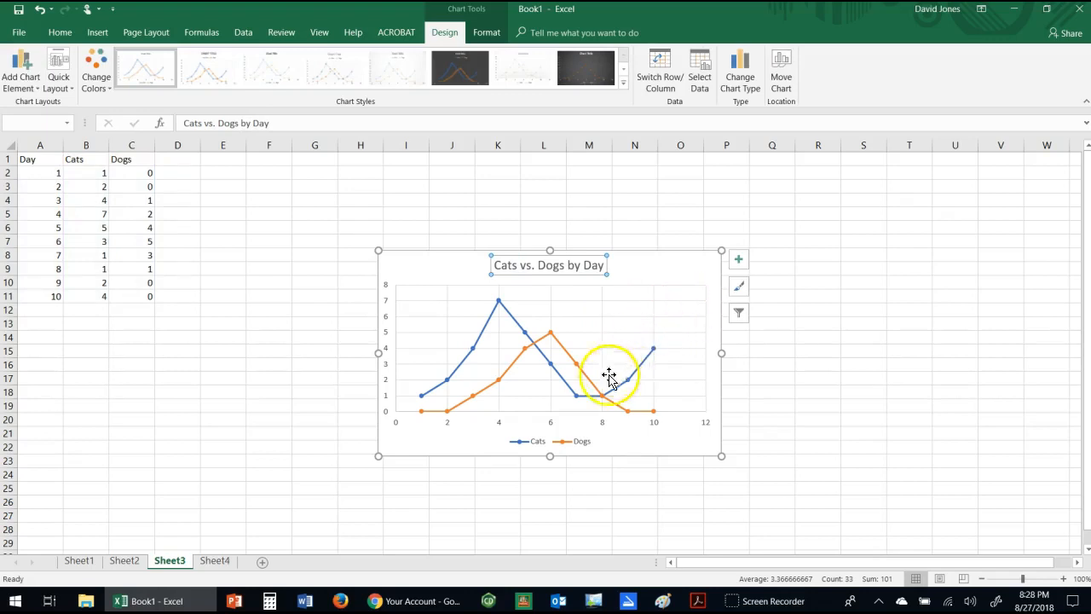
Add axis titles to the Sheet3 chart, naming the horizontal axis "Day" and the vertical axis "Number of Animals"
left_click(738, 260)
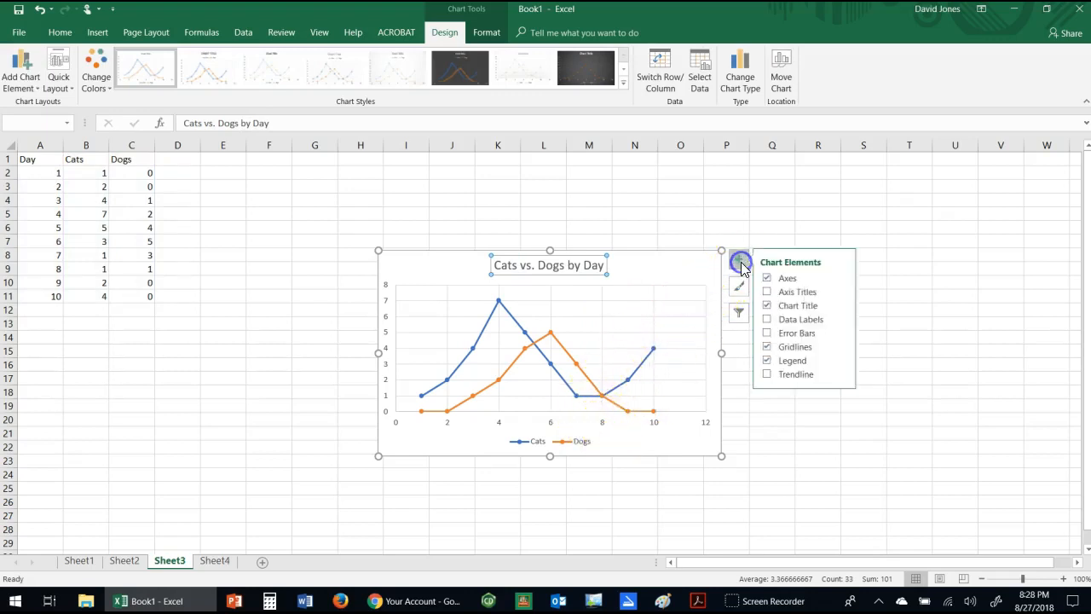
left_click(791, 291)
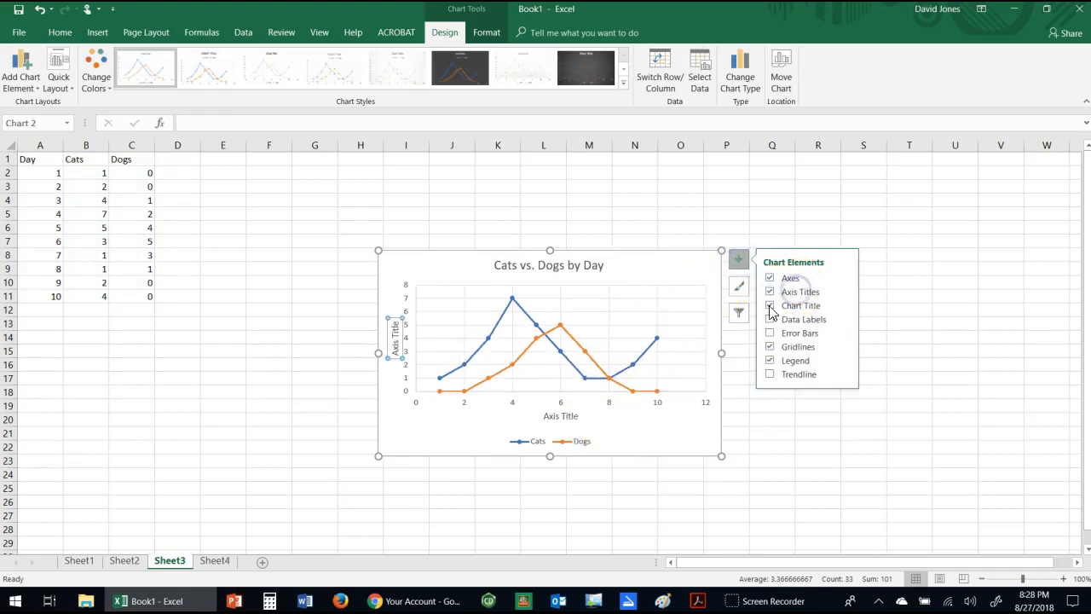
left_click(574, 416)
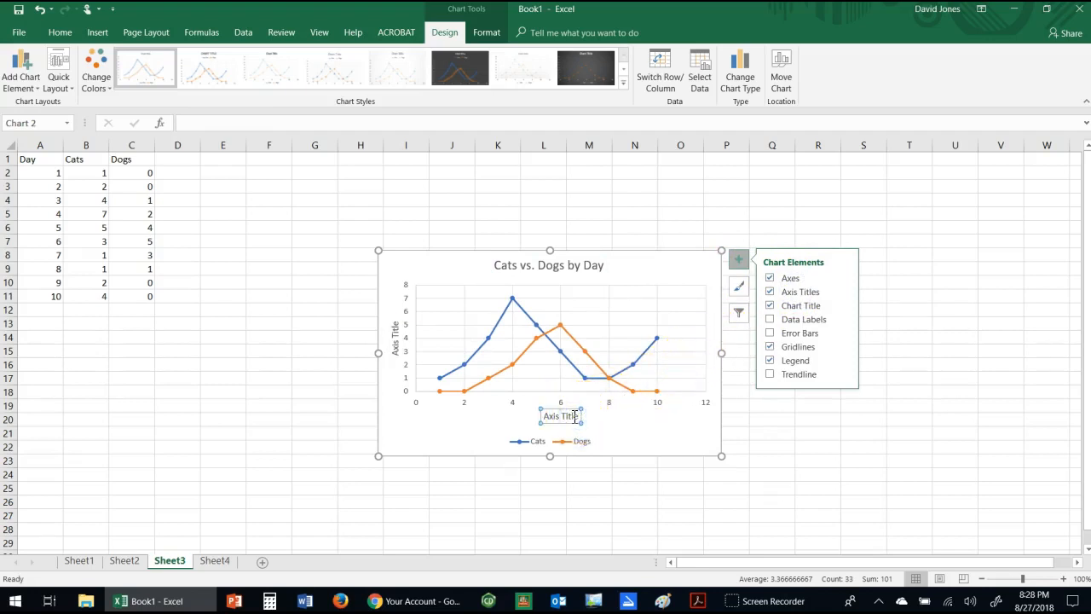
left_click(579, 416)
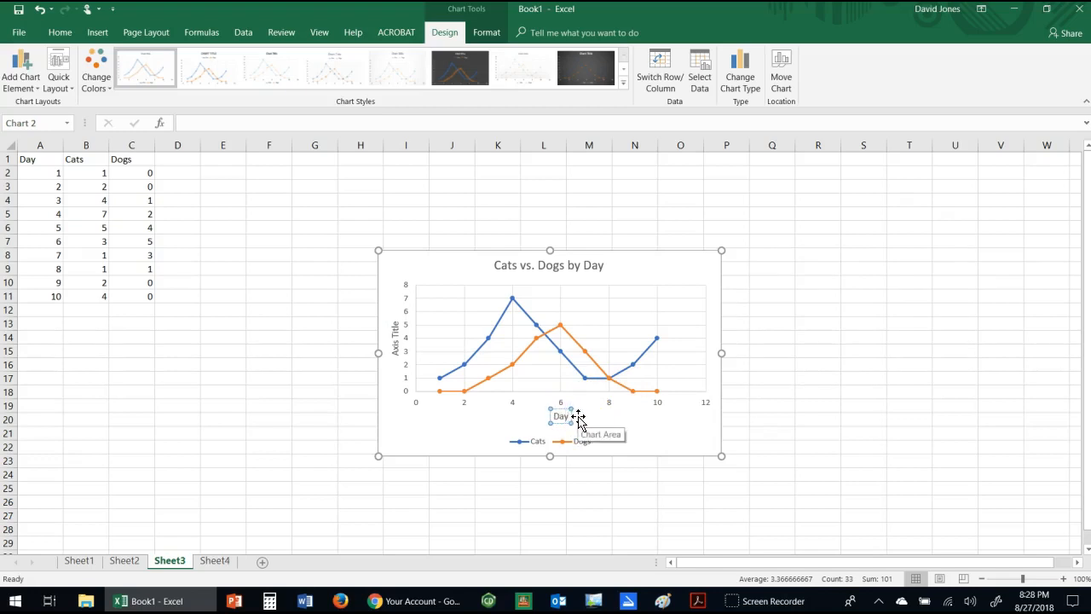
left_click(399, 348)
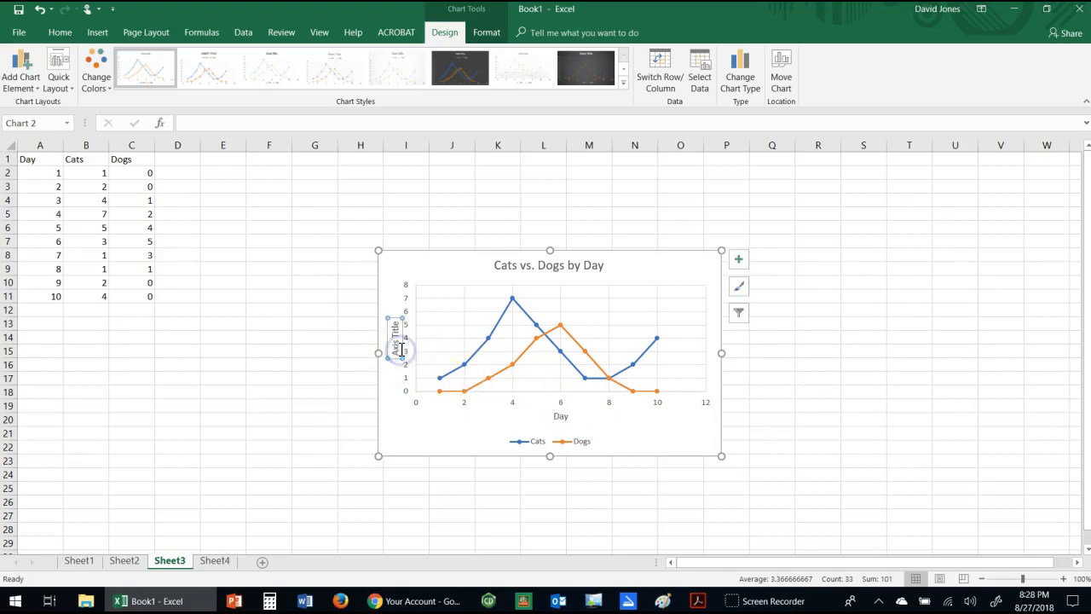
type("Number of Animals")
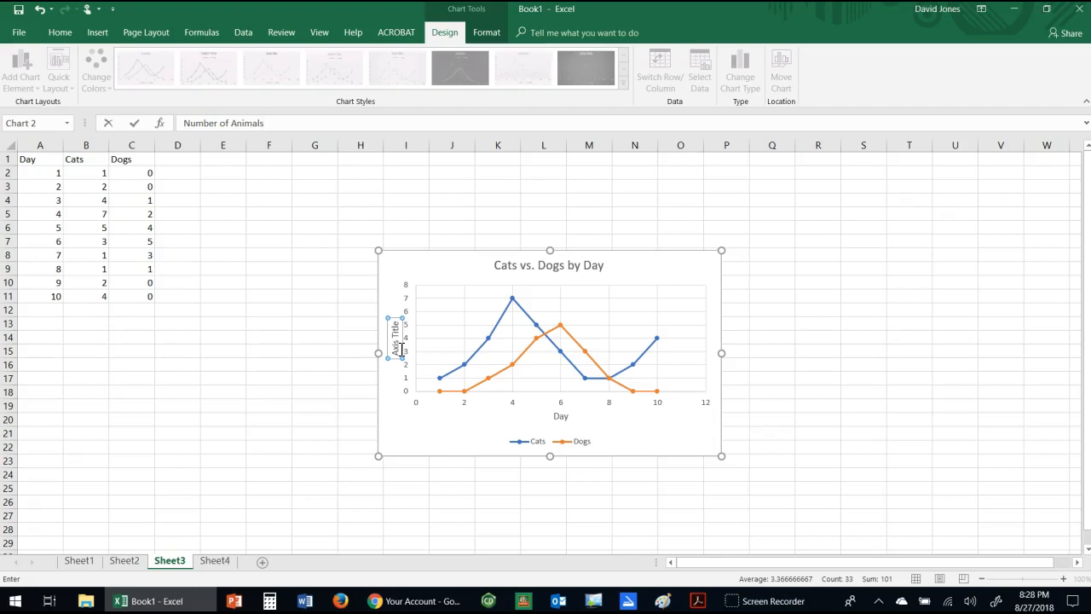
key("Return")
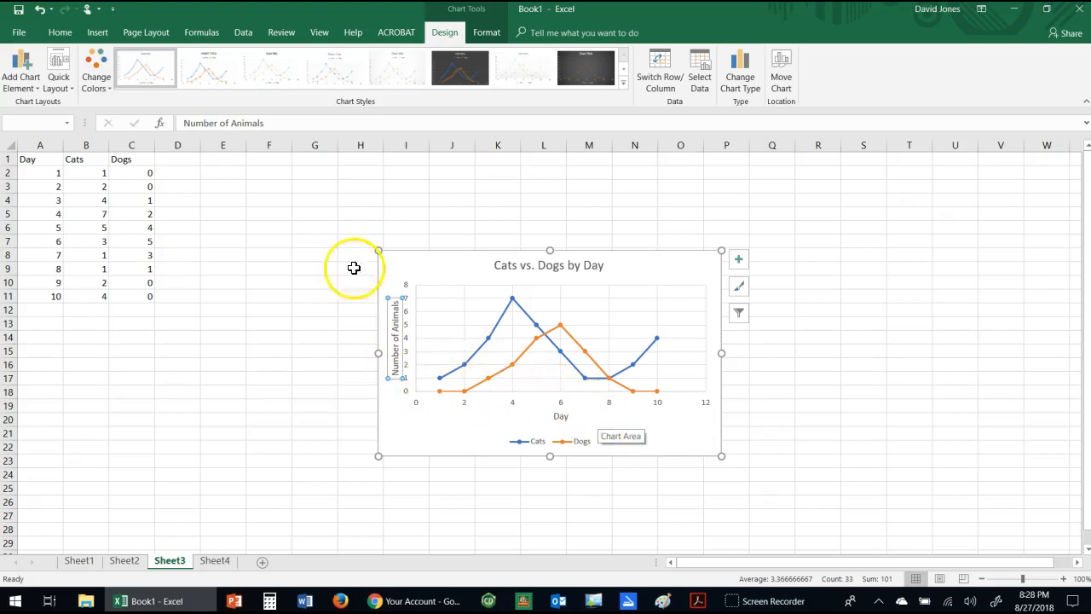
Apply Colorful Palette 3 to the Cats vs. Dogs chart and check its print preview
left_click(98, 77)
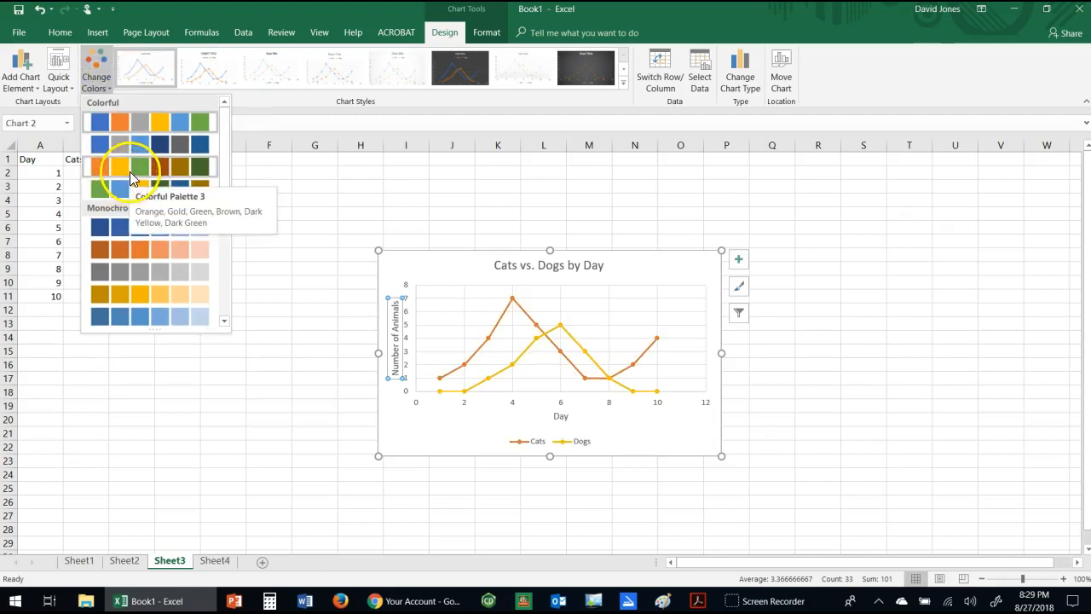
left_click(130, 172)
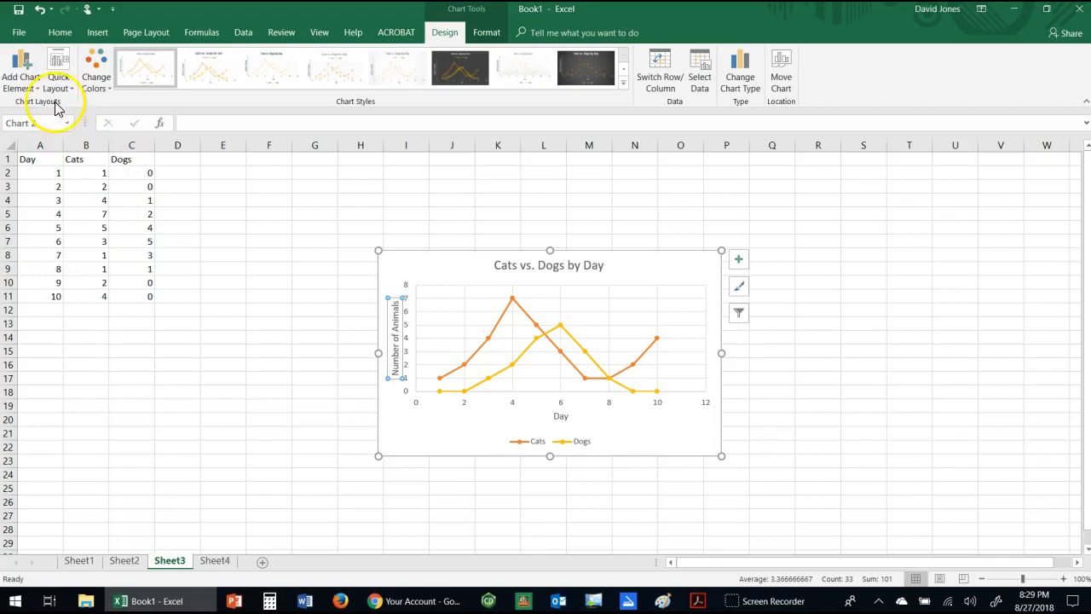
left_click(23, 34)
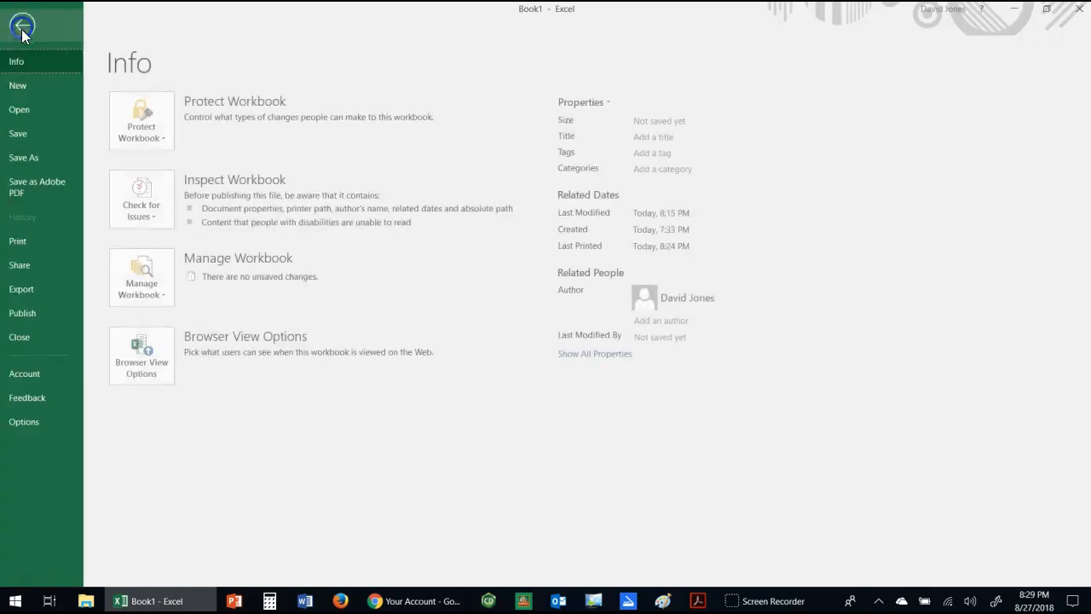
left_click(32, 242)
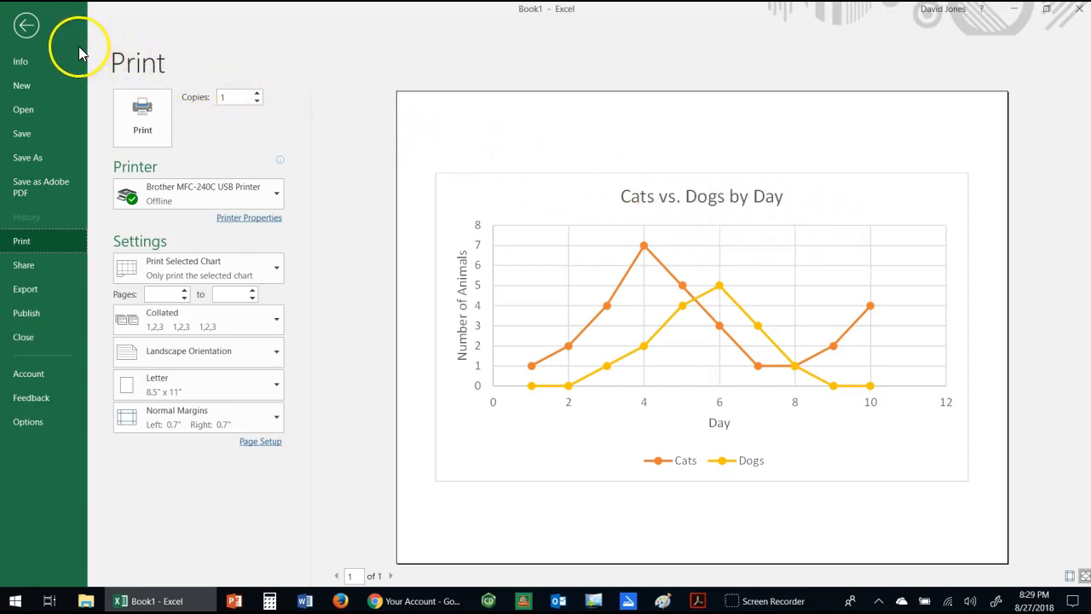
left_click(27, 27)
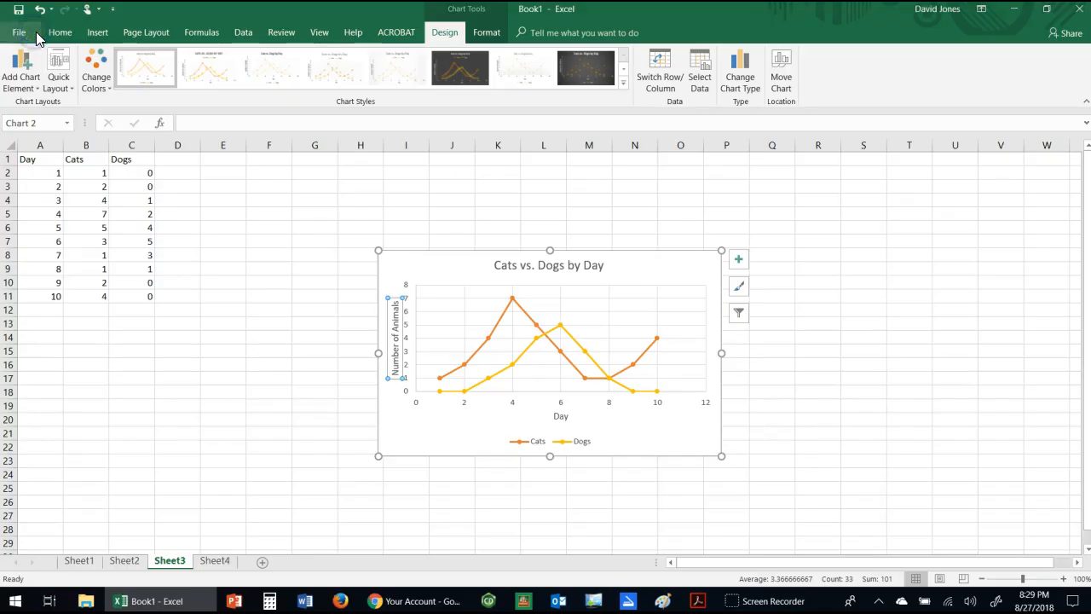
On Sheet4, try a scatter chart with straight lines and markers from columns A and B, and undo the insertion
left_click(228, 569)
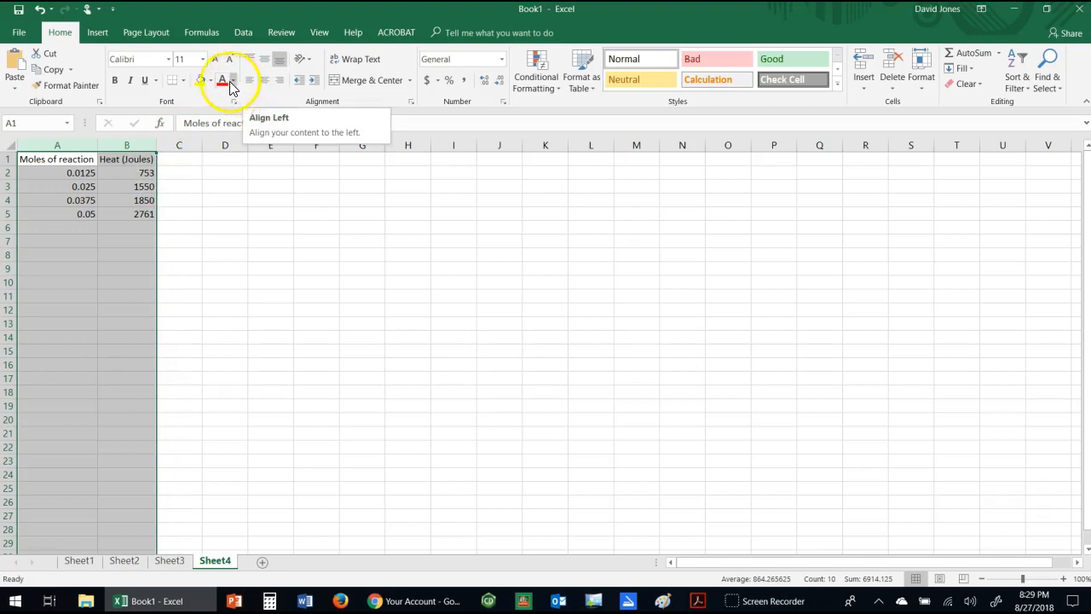
left_click(97, 34)
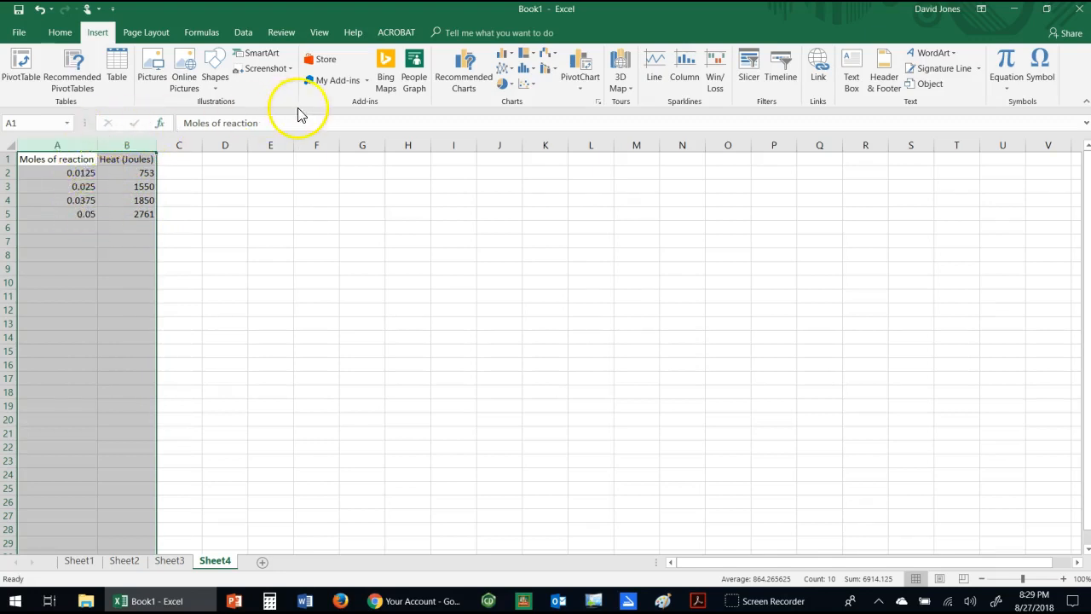
left_click(529, 84)
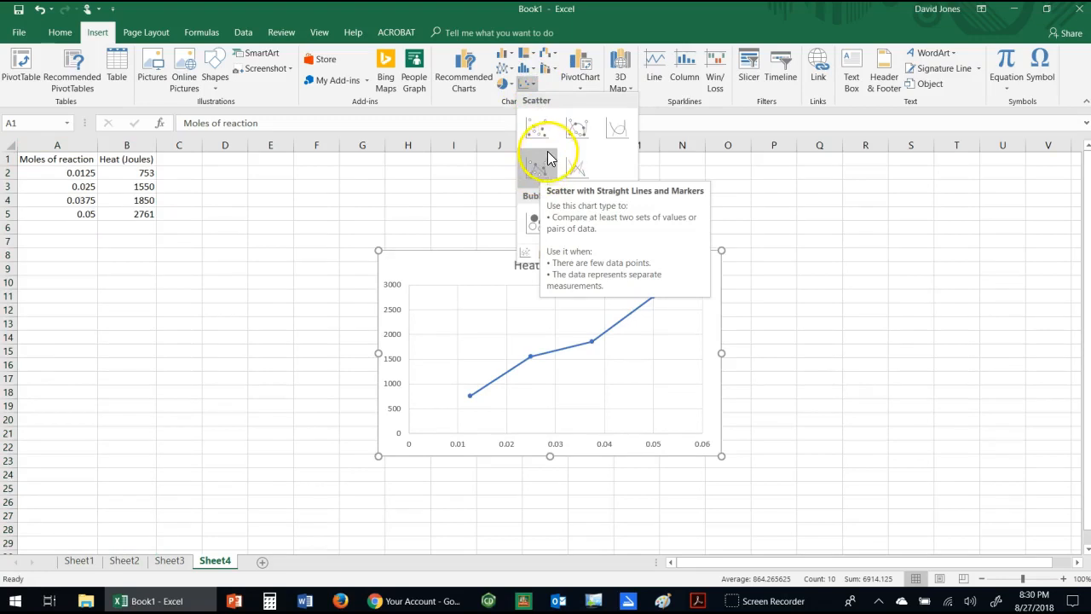
left_click(544, 167)
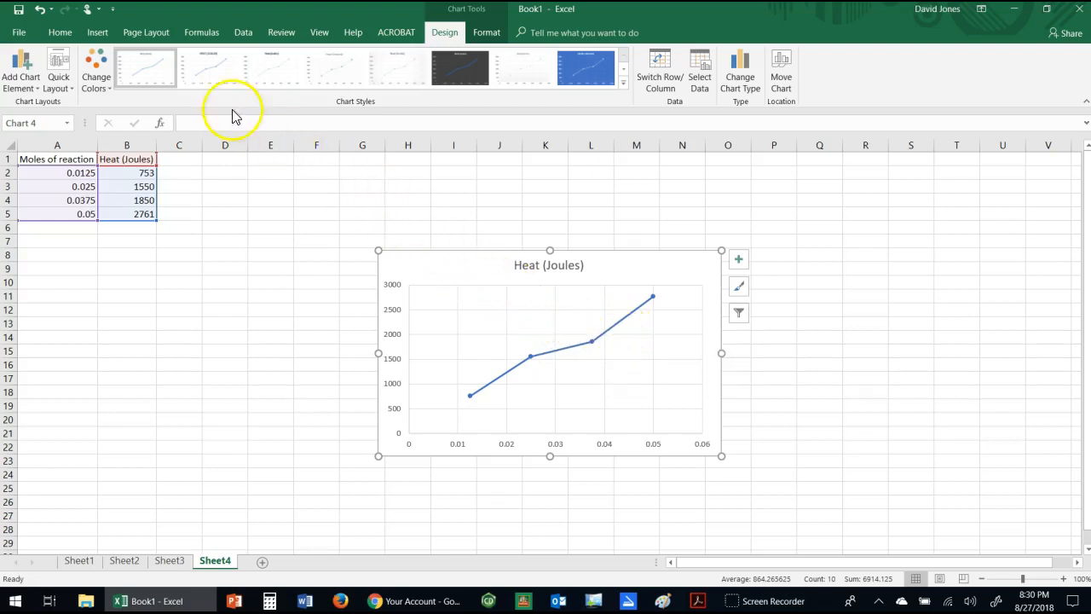
left_click(37, 10)
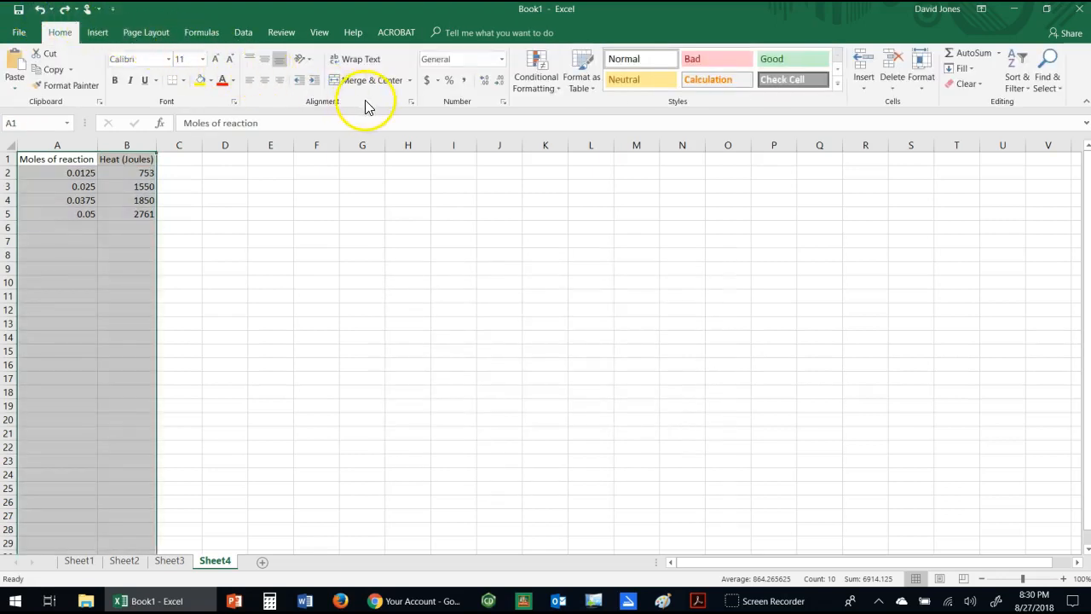
Insert a markers-only scatter chart of heat against moles of reaction from columns A and B
left_click(100, 34)
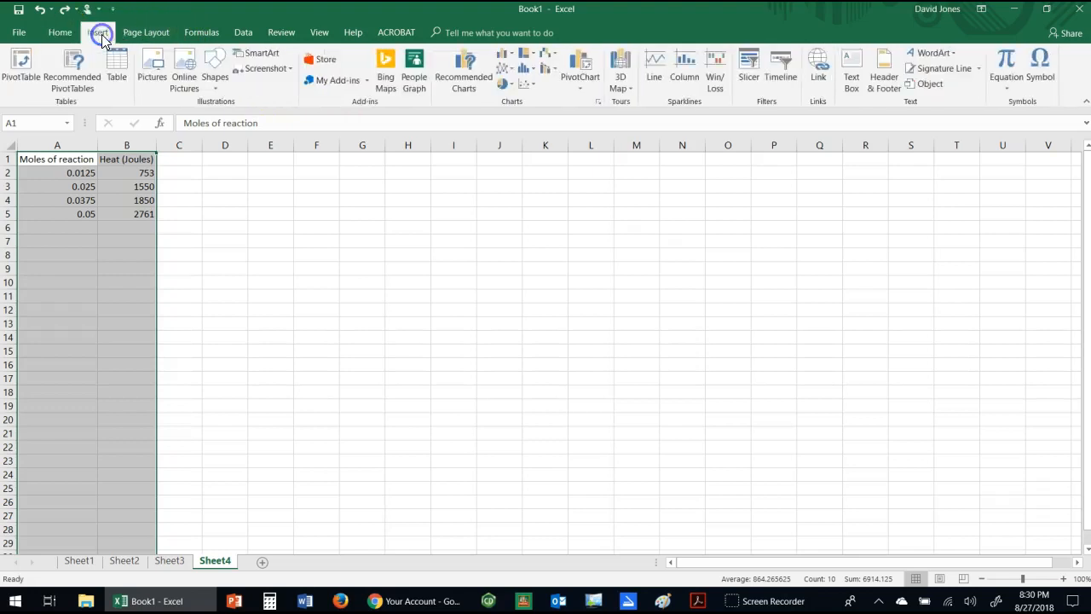
left_click(537, 87)
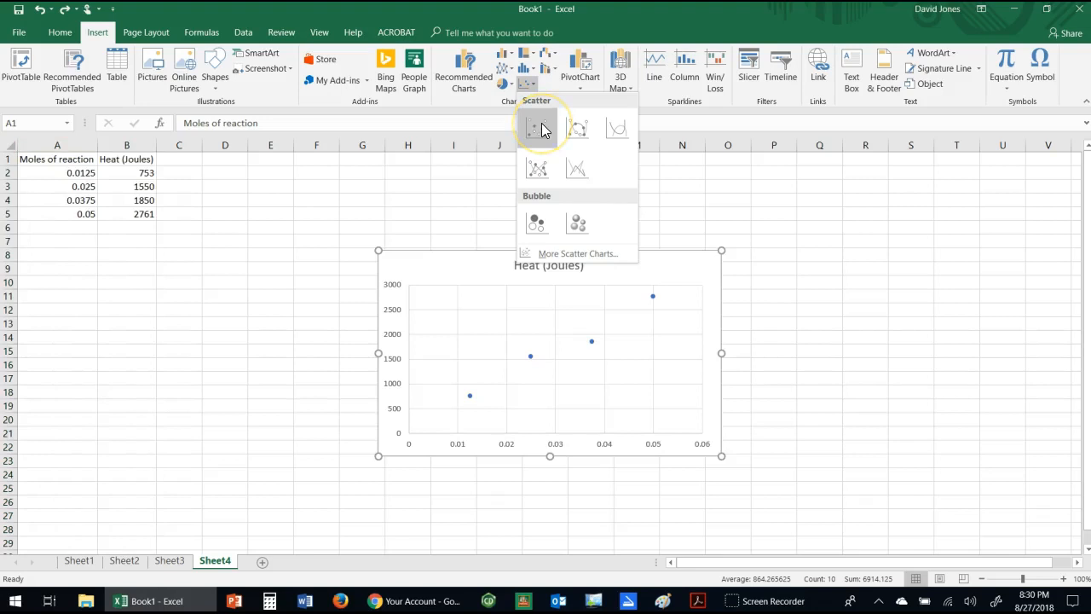
left_click(542, 129)
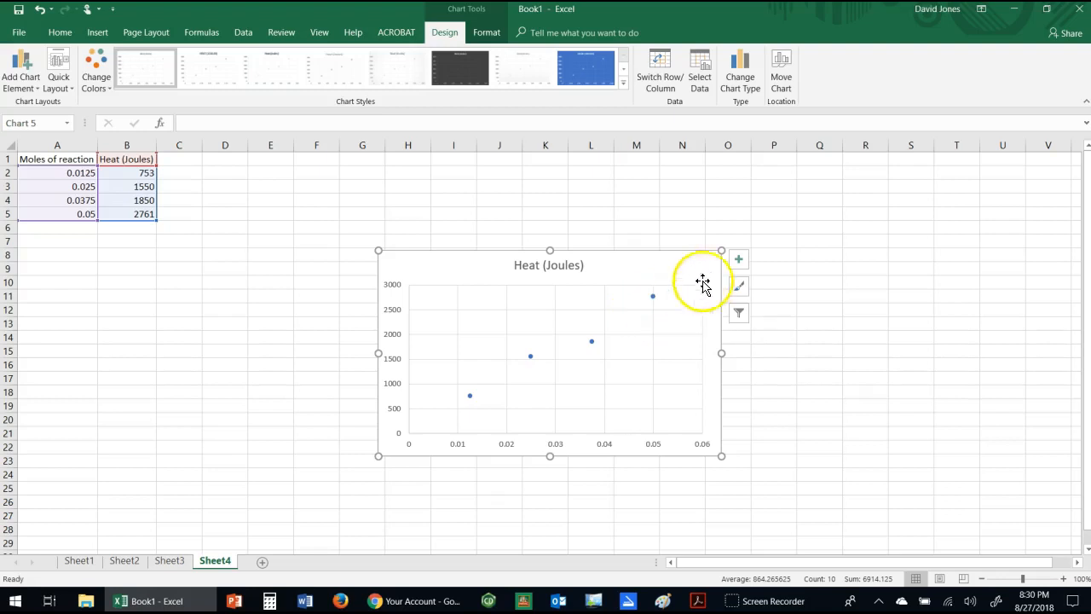
Add a linear trendline to the heat scatter chart and display its equation on the chart
left_click(738, 263)
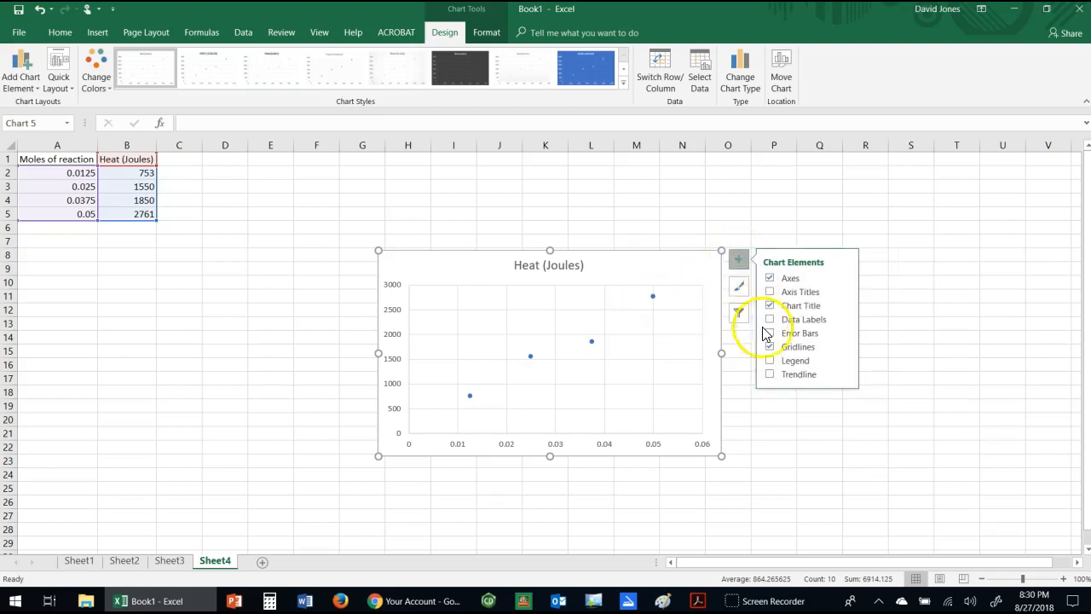
left_click(770, 376)
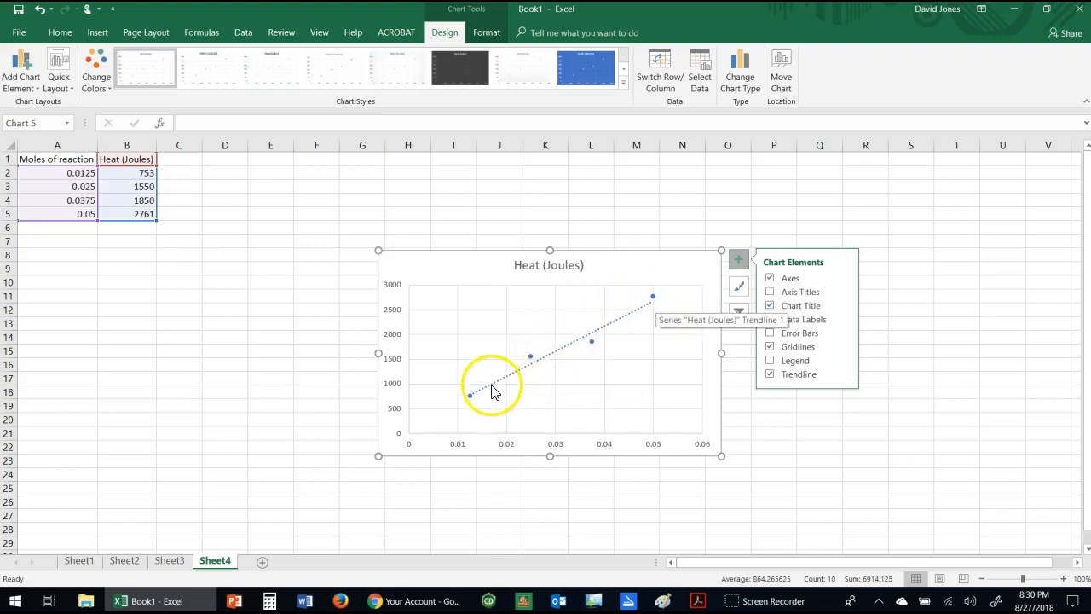
left_click(602, 330)
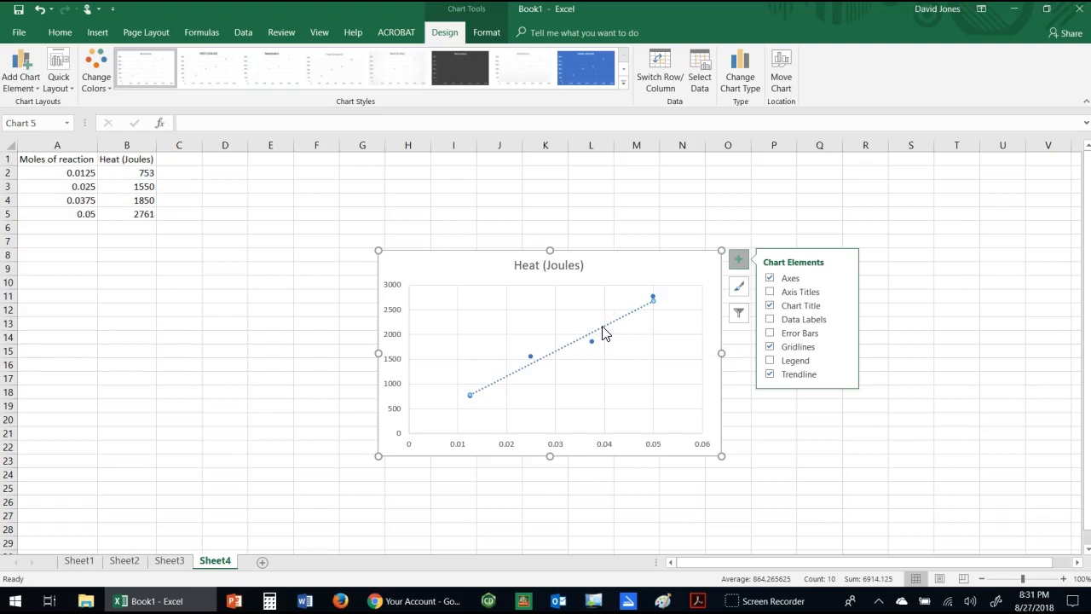
right_click(601, 331)
left_click(629, 424)
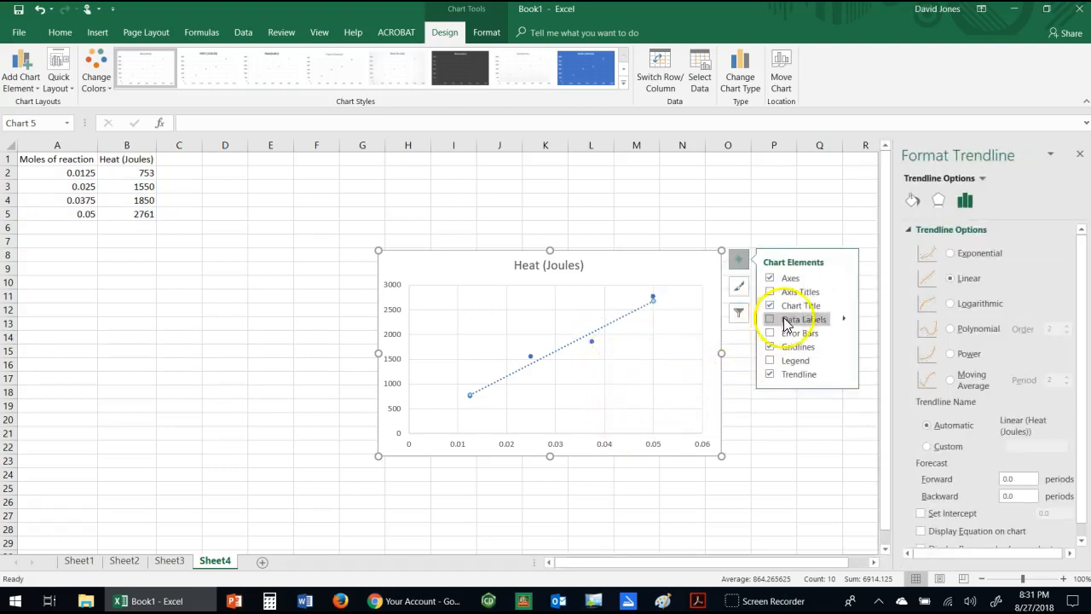
left_click_drag(1081, 419, 1079, 454)
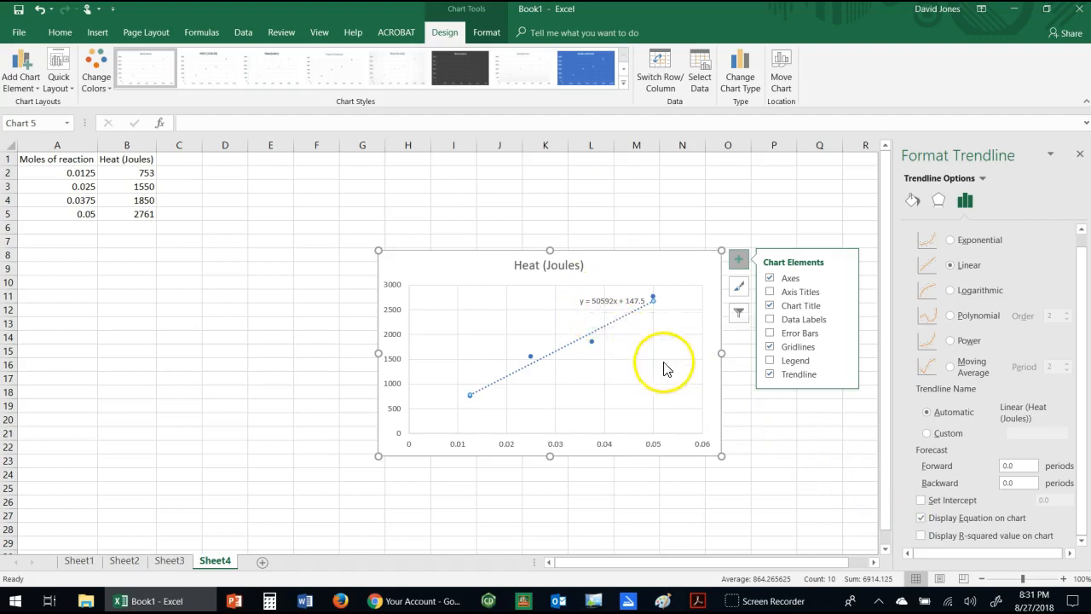
left_click(1078, 156)
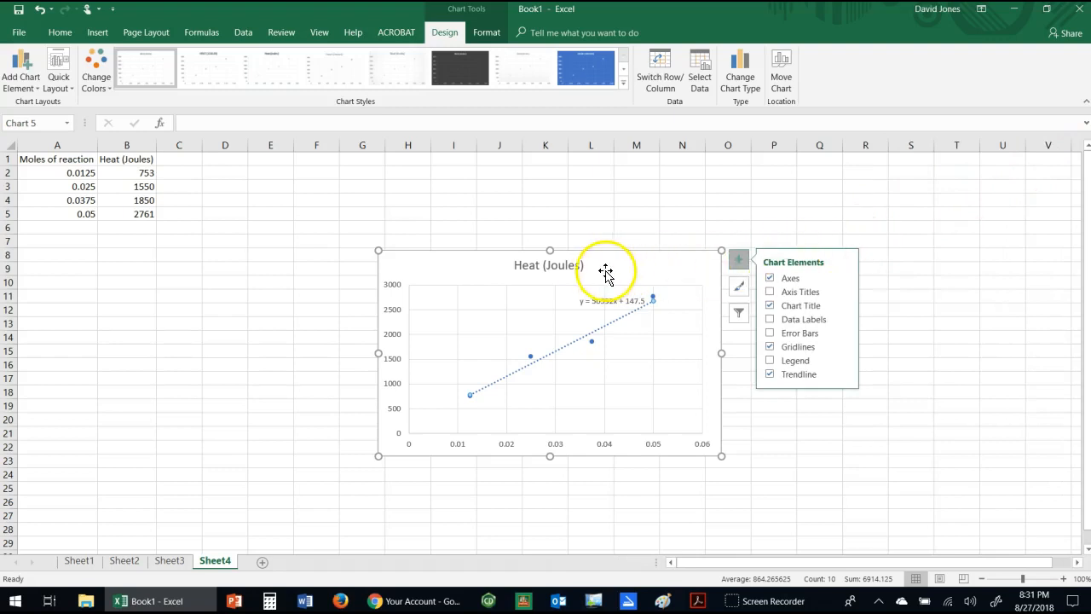
Add axis titles to the heat chart, naming the horizontal axis "Molesof Reaction" and the vertical axis "Heat in Joules"
left_click(770, 292)
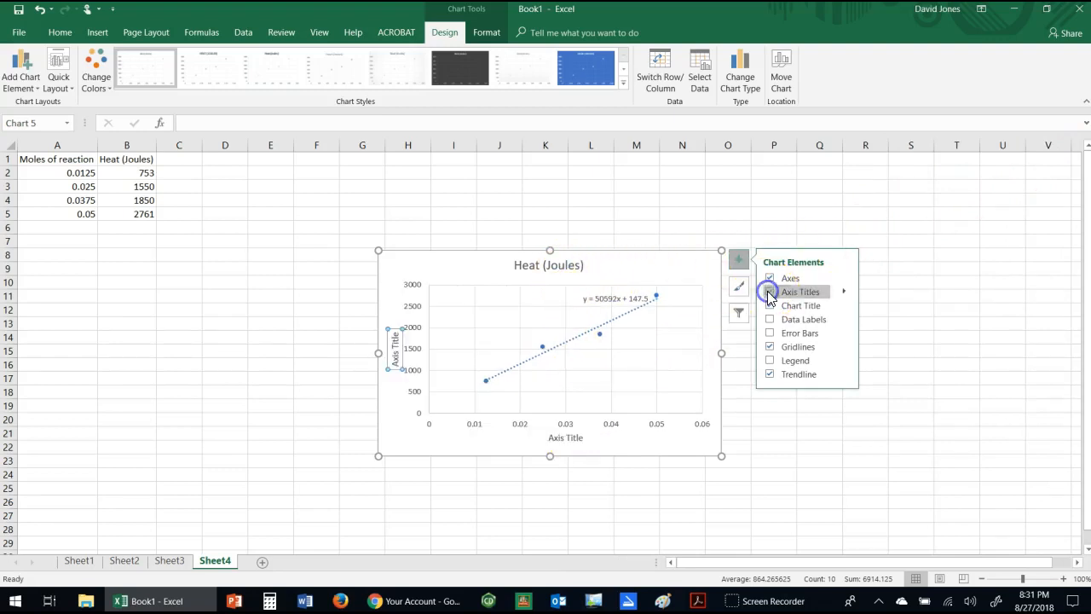
left_click(573, 438)
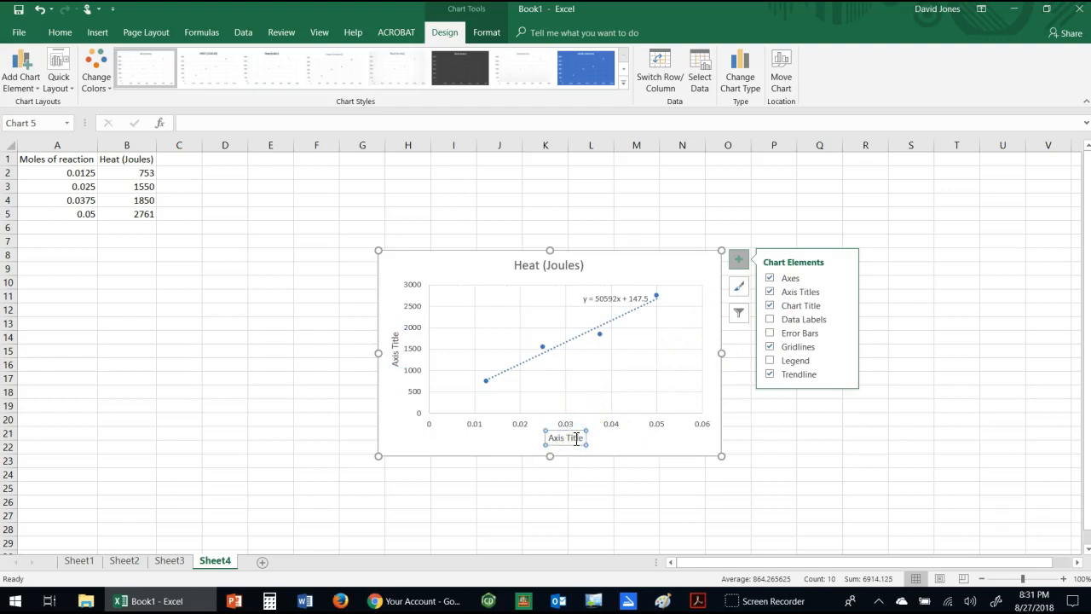
type("Molesof Reaction")
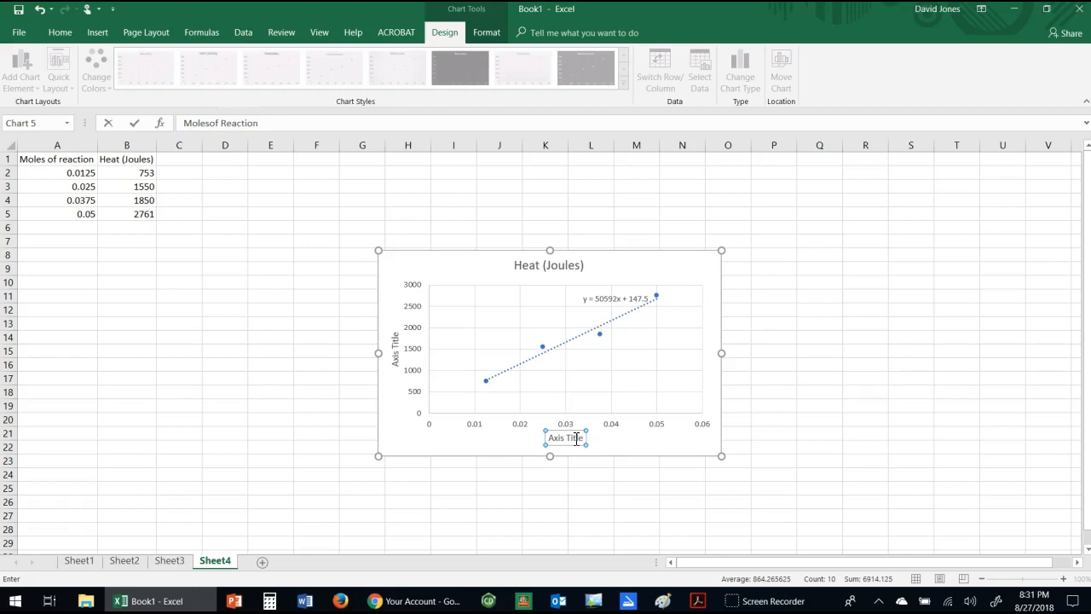
key("Return")
left_click(395, 352)
type("He")
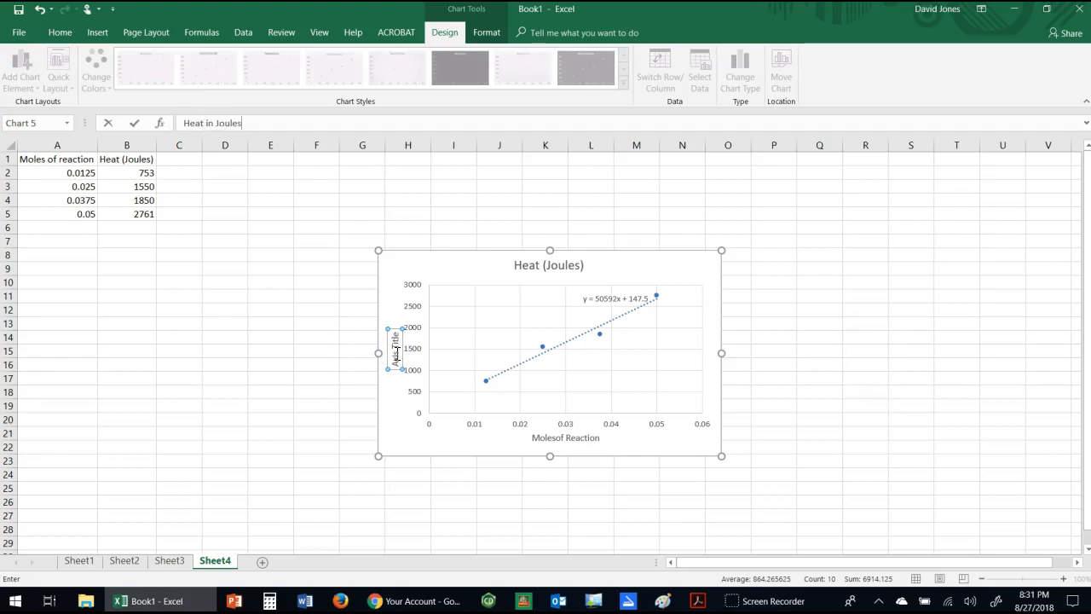
type("at in Joules")
key("Return")
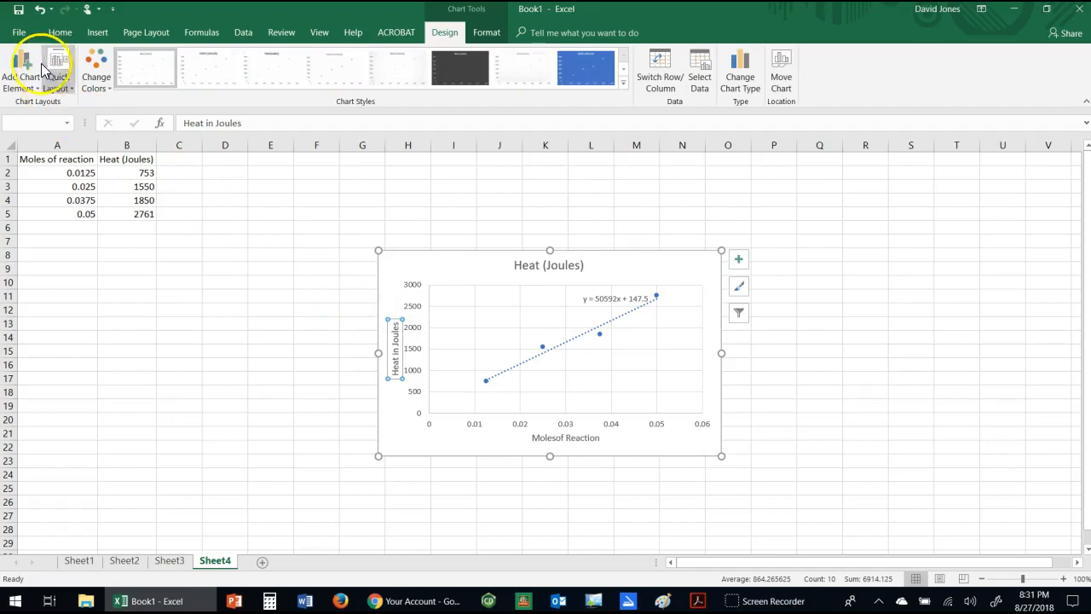
Check the heat chart's print preview and return to the worksheet
left_click(12, 32)
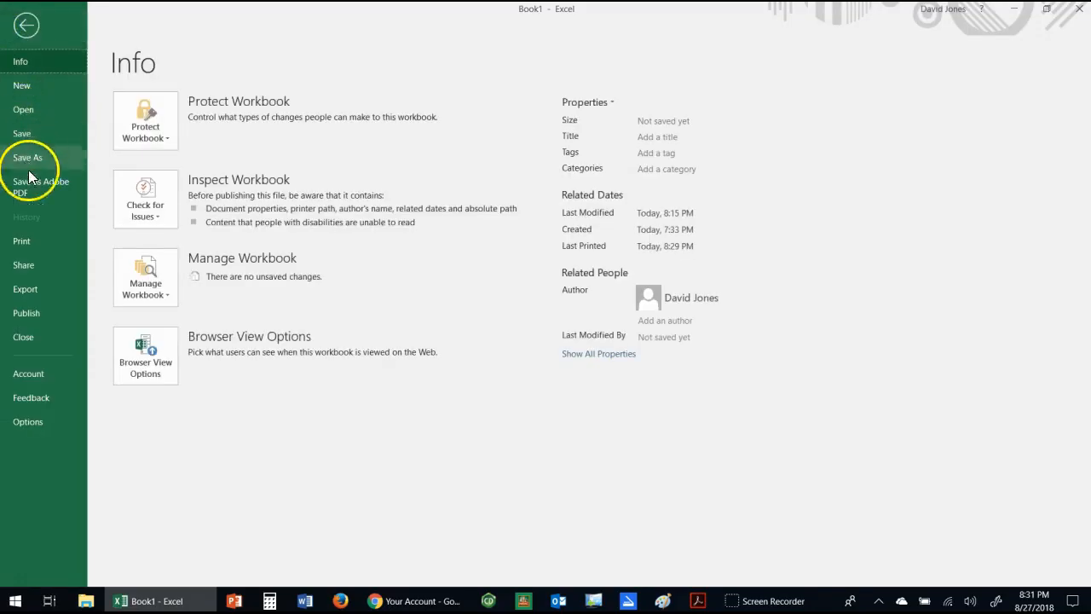
left_click(32, 241)
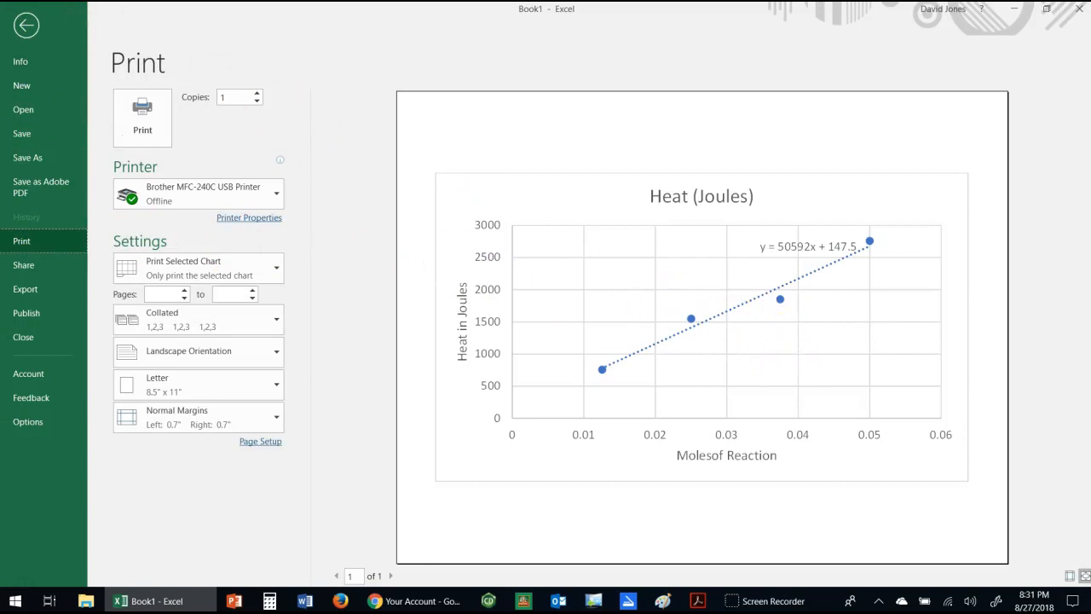
left_click(24, 26)
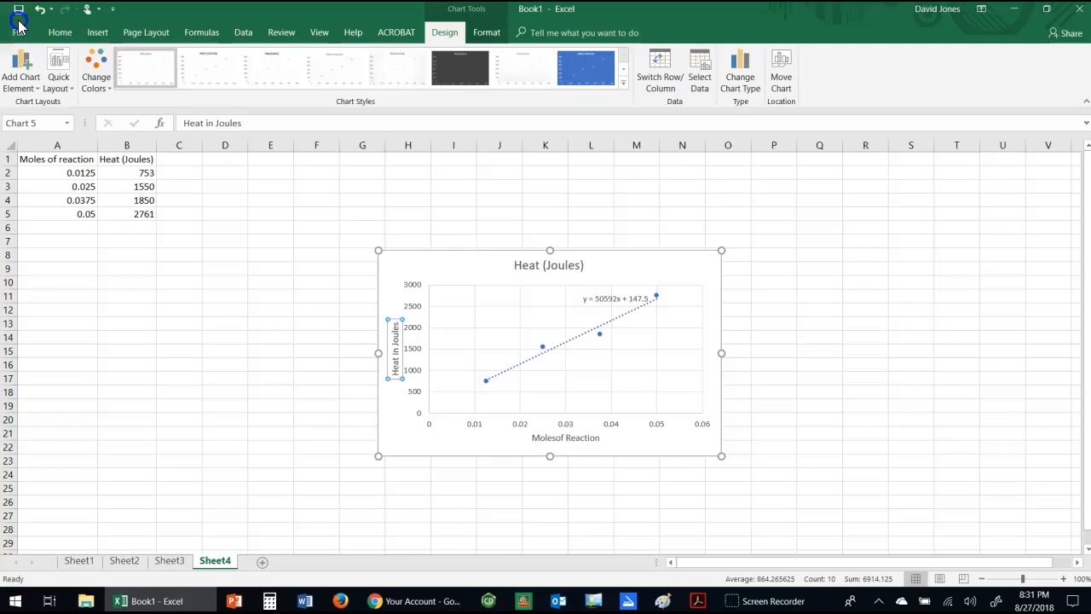
Copy the whole heat chart, switch to PowerPoint and create a blank presentation
right_click(676, 439)
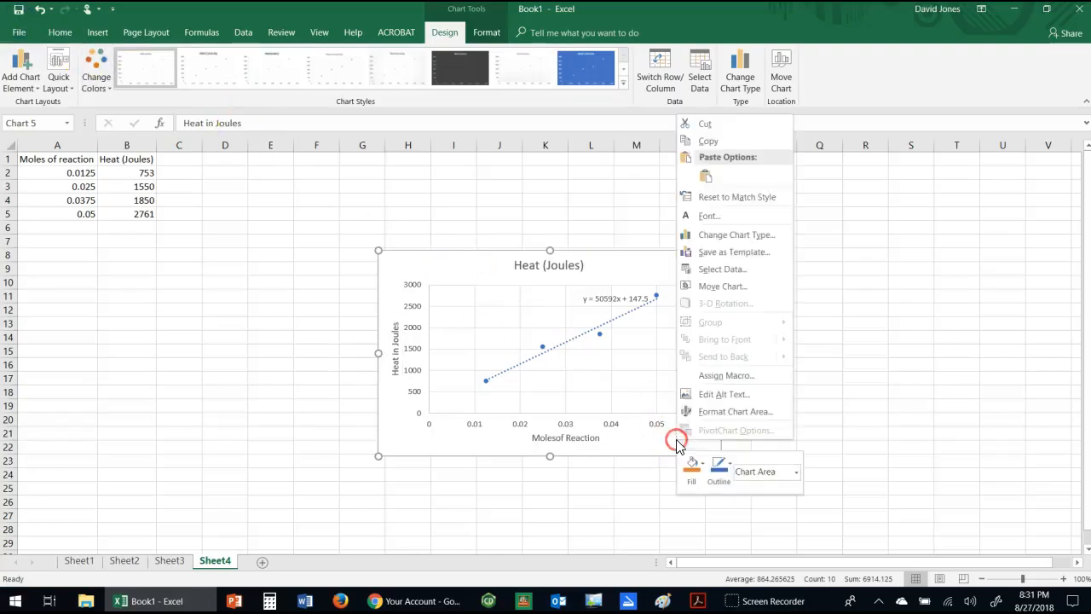
left_click(752, 141)
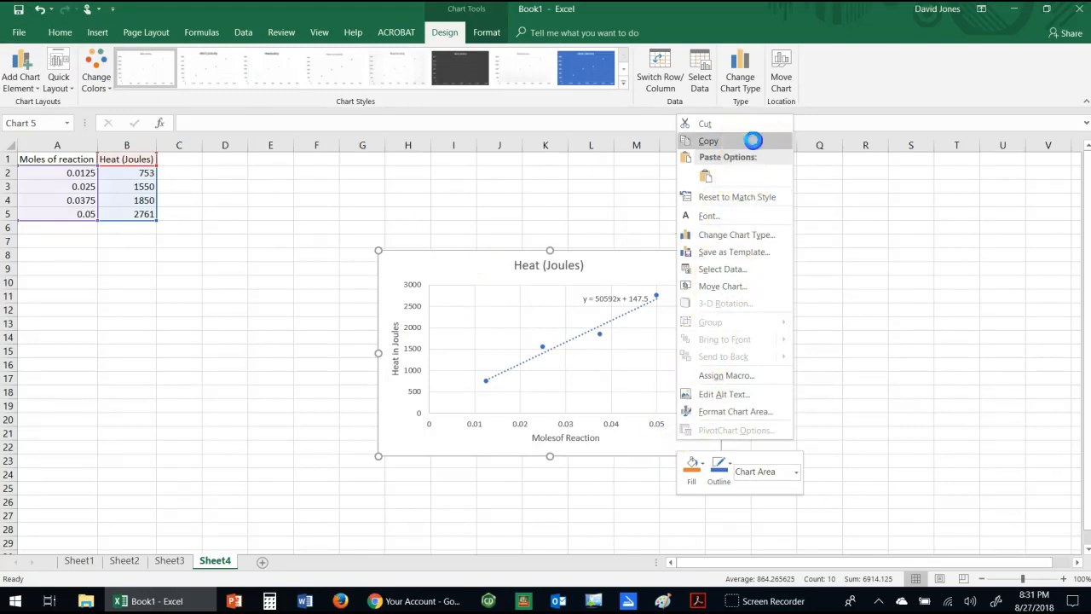
left_click(235, 601)
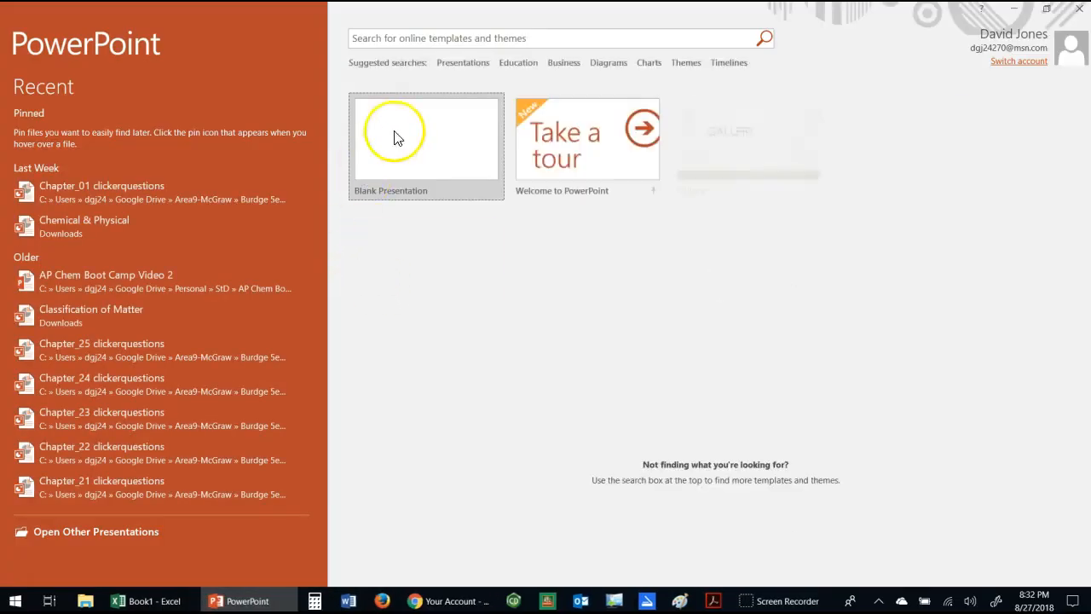
left_click(454, 179)
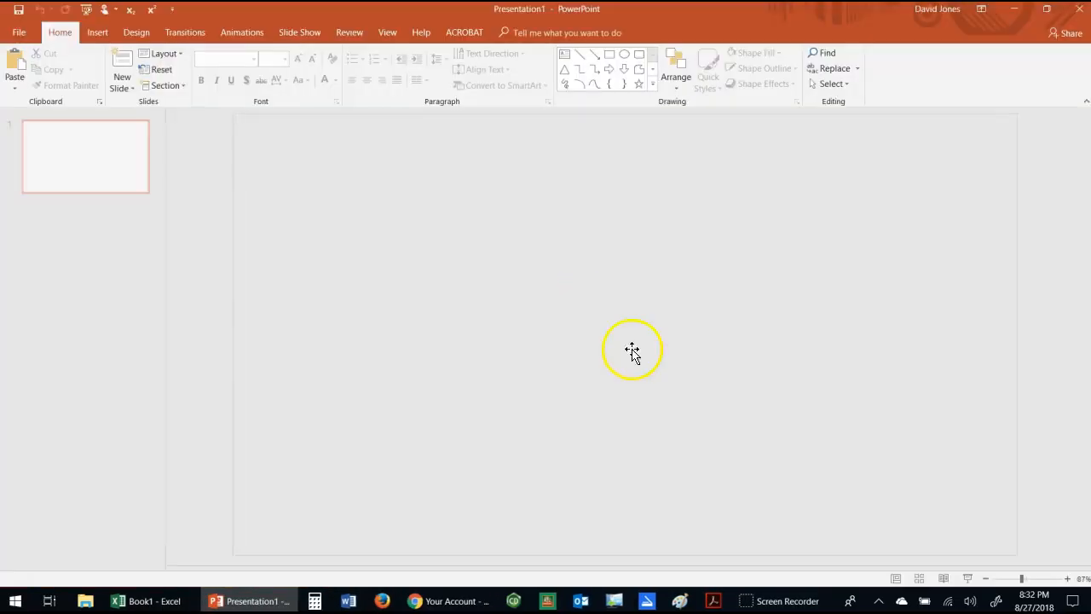